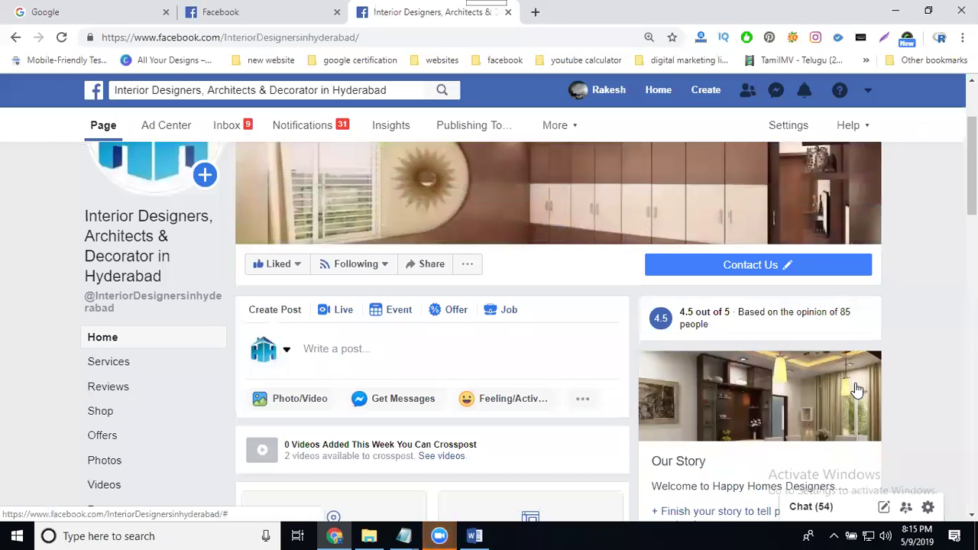
# Expand the page's earlier watch party post and select its full description text with all the hashtags.
pyautogui.scroll(-3, 634, 284)
pyautogui.scroll(-10, 631, 285)
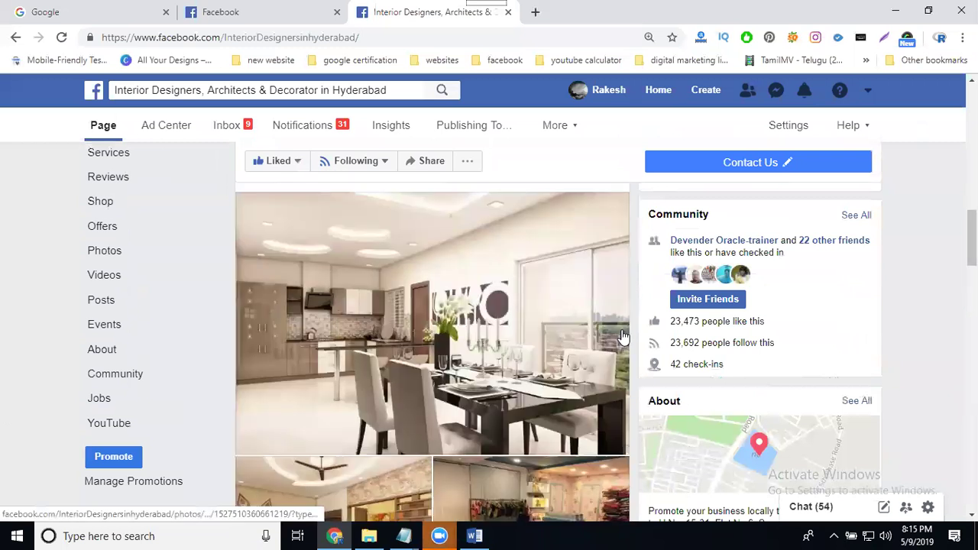
pyautogui.scroll(-10, 621, 337)
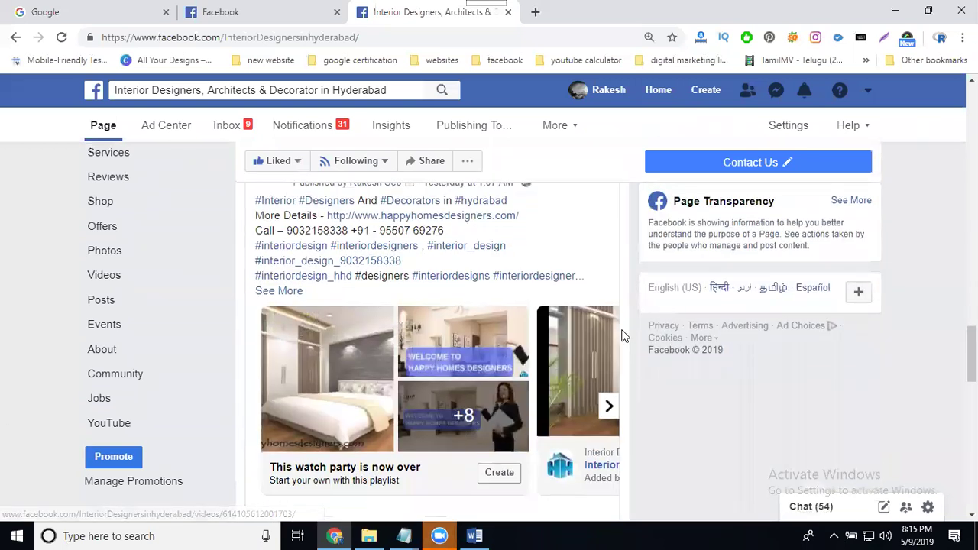
pyautogui.click(281, 292)
pyautogui.moveTo(324, 323); pyautogui.dragTo(259, 208)
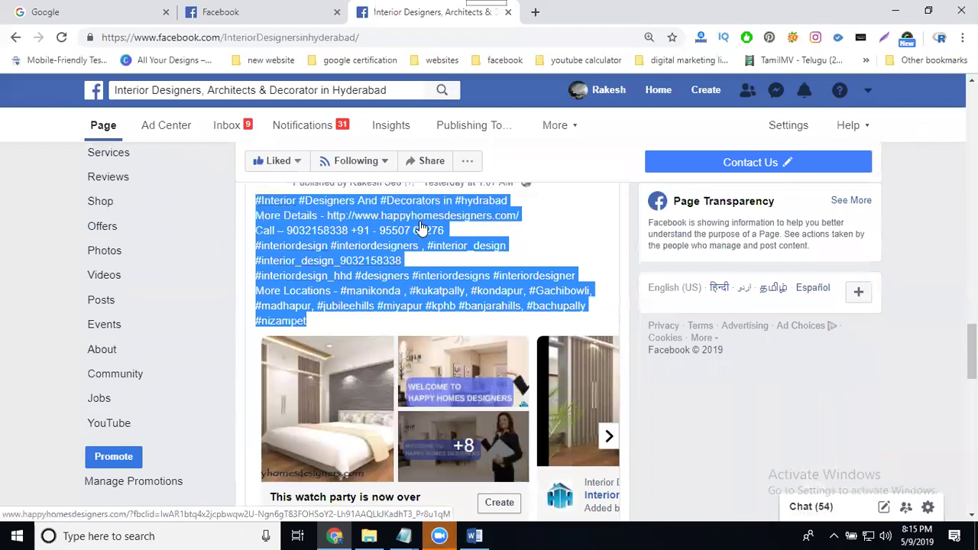
# Start a new slideshow as a photo/video post on the page.
pyautogui.scroll(15, 420, 221)
pyautogui.scroll(8, 420, 221)
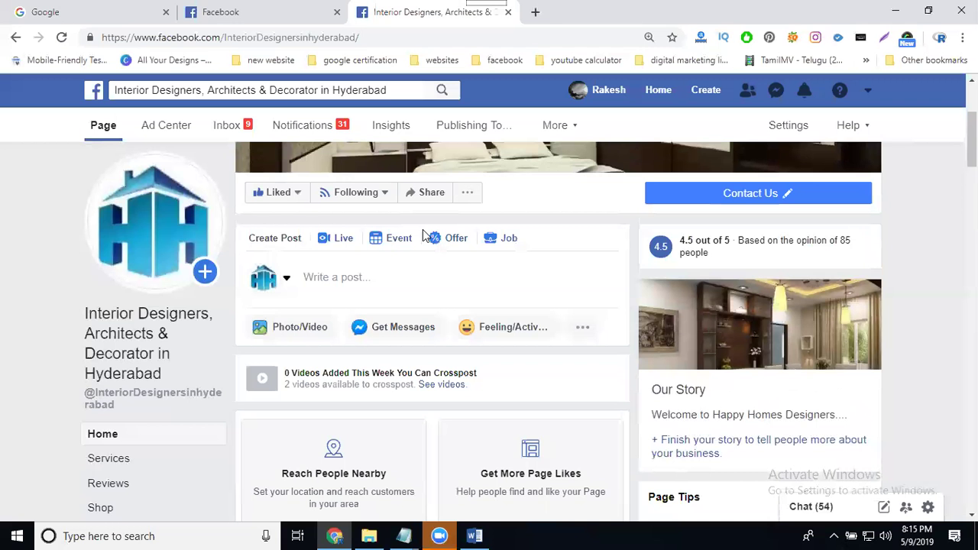
pyautogui.click(302, 327)
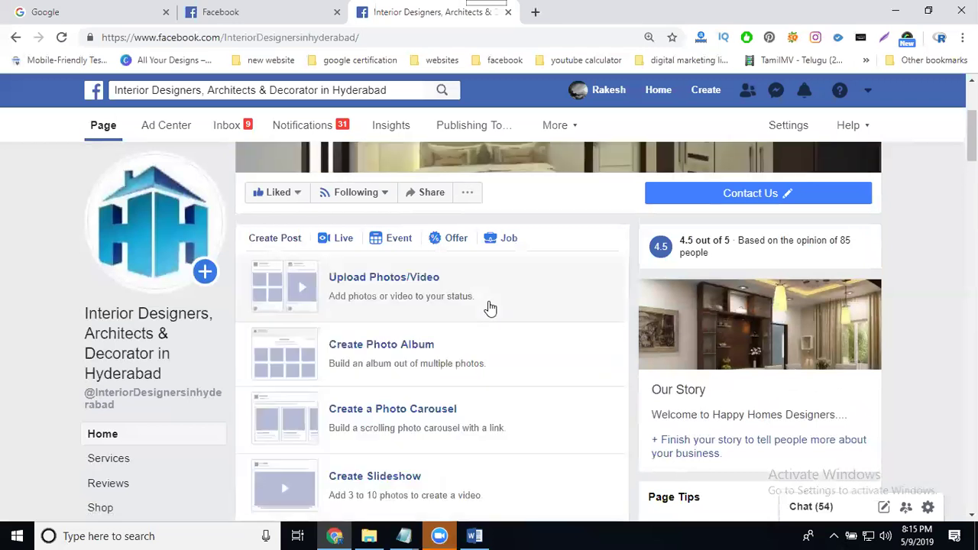
pyautogui.scroll(-2, 421, 395)
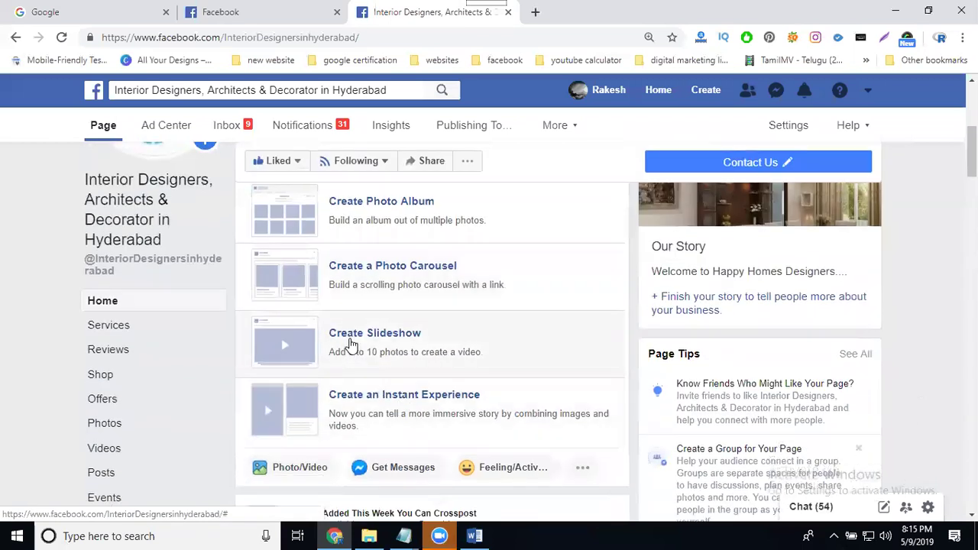
pyautogui.click(350, 343)
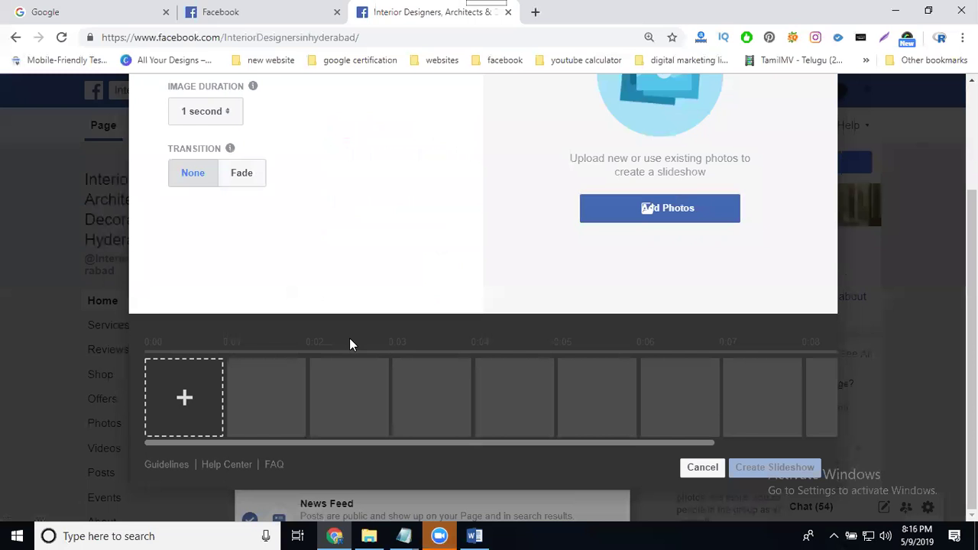
# Start uploading photos to the slideshow and browse to the interior design folder inside final projects > HHD SEO Info.
pyautogui.click(203, 402)
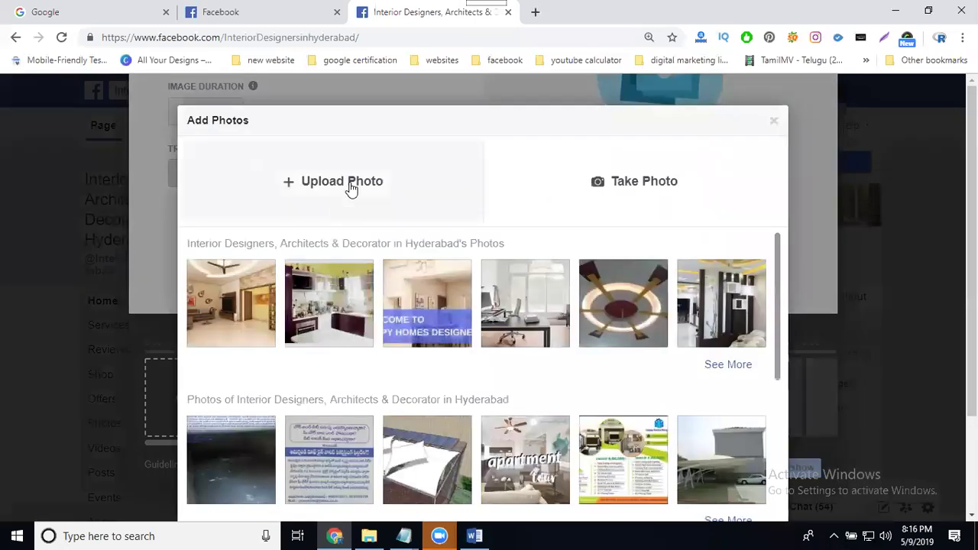
pyautogui.click(350, 187)
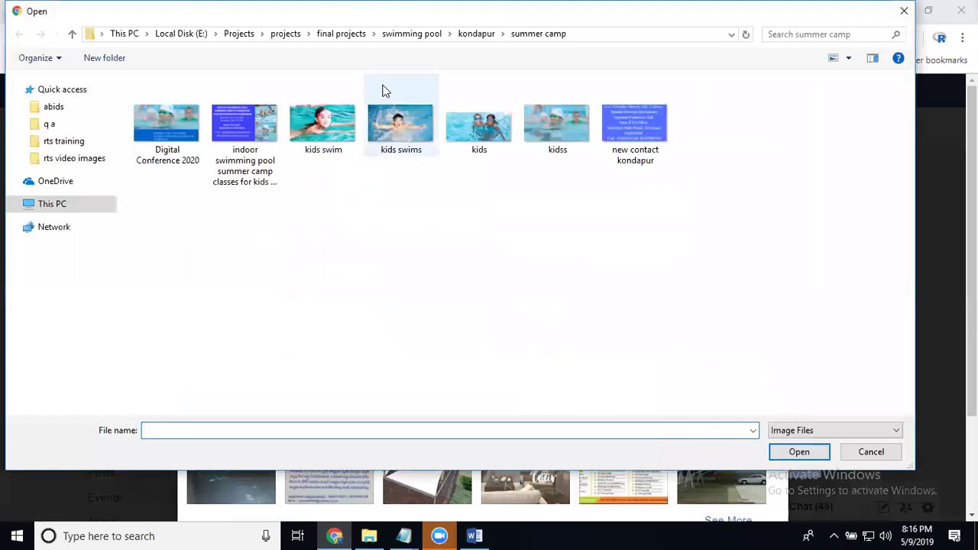
pyautogui.click(359, 35)
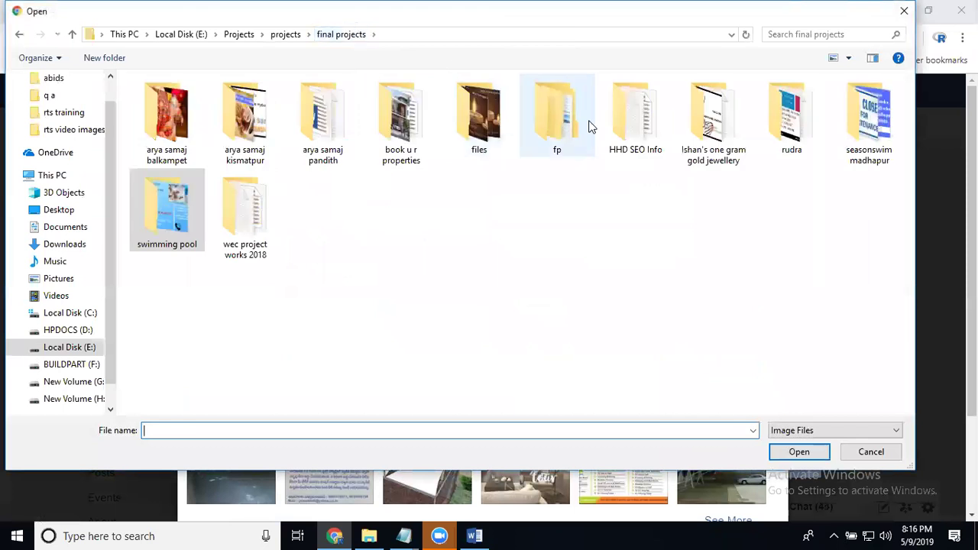
pyautogui.doubleClick(612, 121)
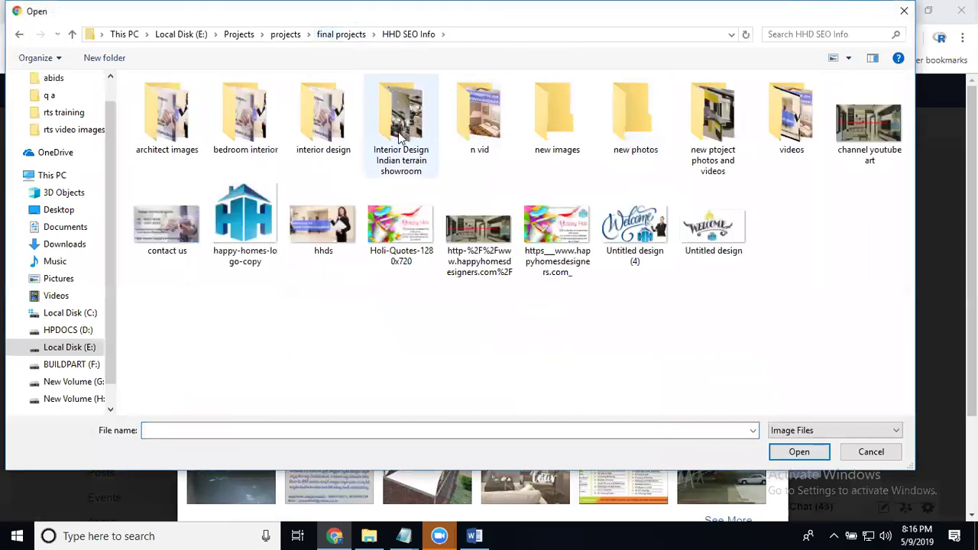
pyautogui.click(338, 132)
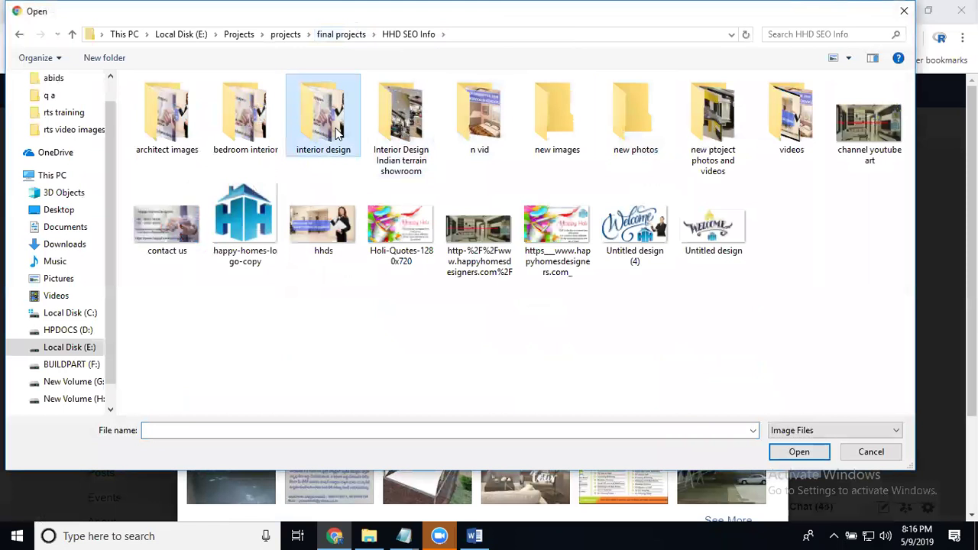
pyautogui.doubleClick(338, 132)
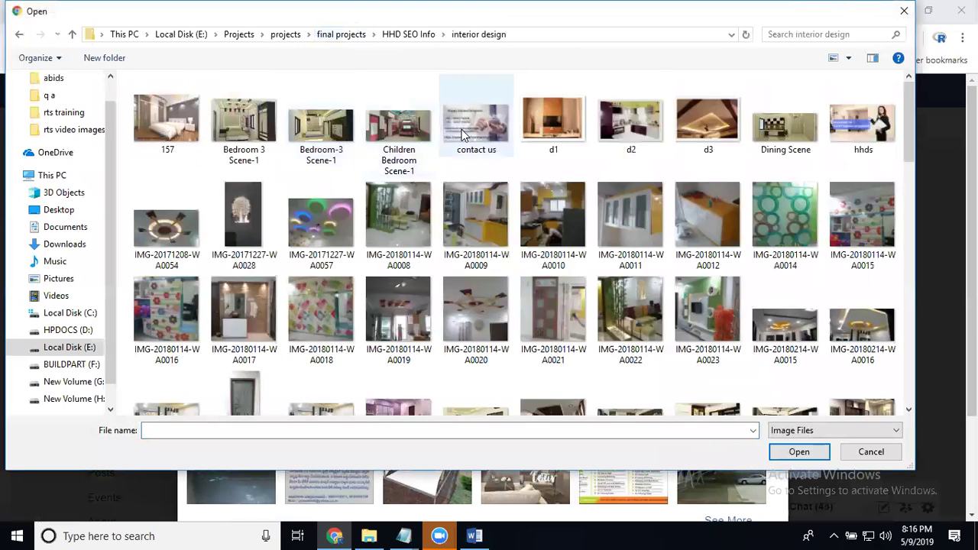
# Select the images contact us, Bedroom-3 Scene-1, Children Bedroom Scene-1, Bedroom 3 Scene-1 and 157 together.
pyautogui.click(461, 135)
pyautogui.keyDown('ctrl'); pyautogui.click(321, 126); pyautogui.keyUp('ctrl')
pyautogui.keyDown('ctrl'); pyautogui.click(388, 133); pyautogui.keyUp('ctrl')
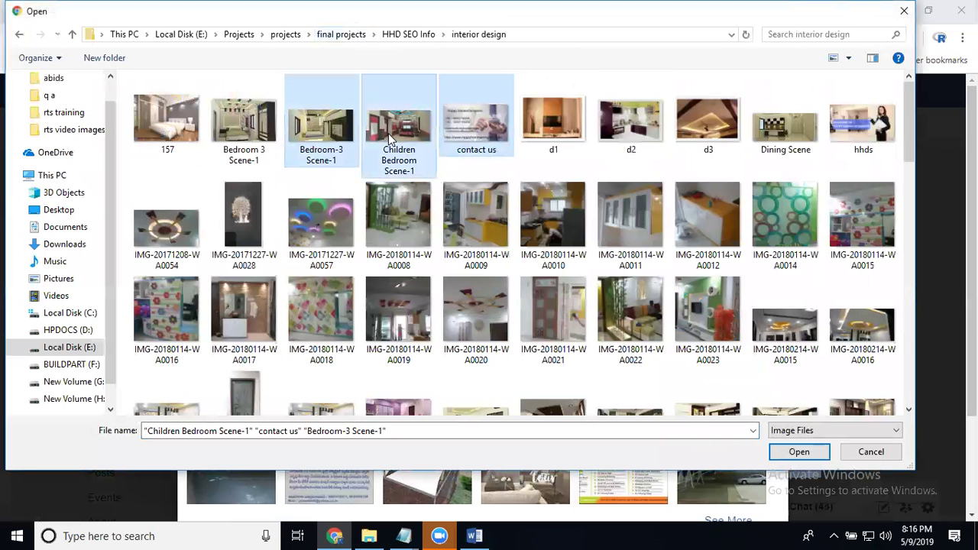
pyautogui.keyDown('ctrl'); pyautogui.click(252, 159); pyautogui.keyUp('ctrl')
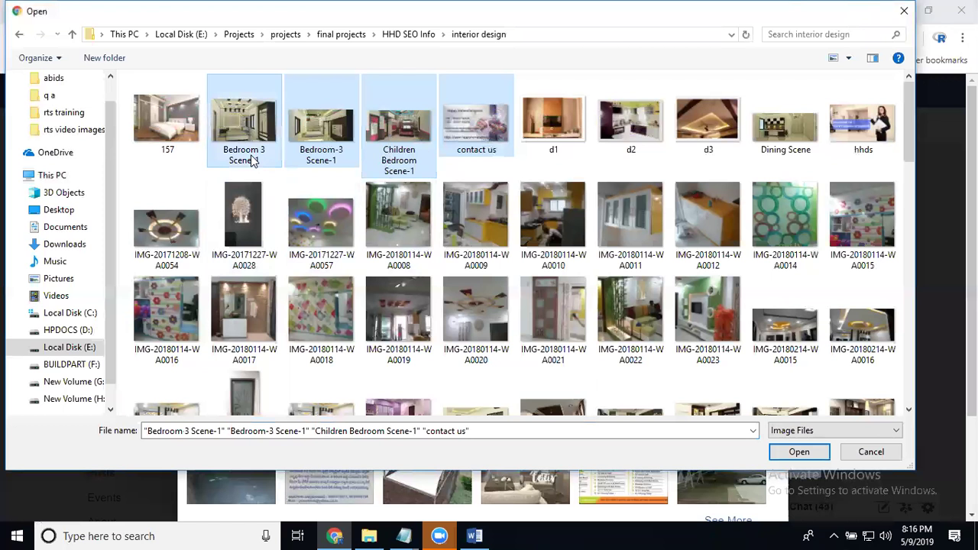
pyautogui.keyDown('ctrl'); pyautogui.click(168, 147); pyautogui.keyUp('ctrl')
# Add kidsbedroom, hhds and the 2017-12-12 WhatsApp images of 11.35.21 PM and 11.35.22 PM to the selection and upload all selected photos.
pyautogui.scroll(-2, 365, 242)
pyautogui.scroll(-3, 365, 242)
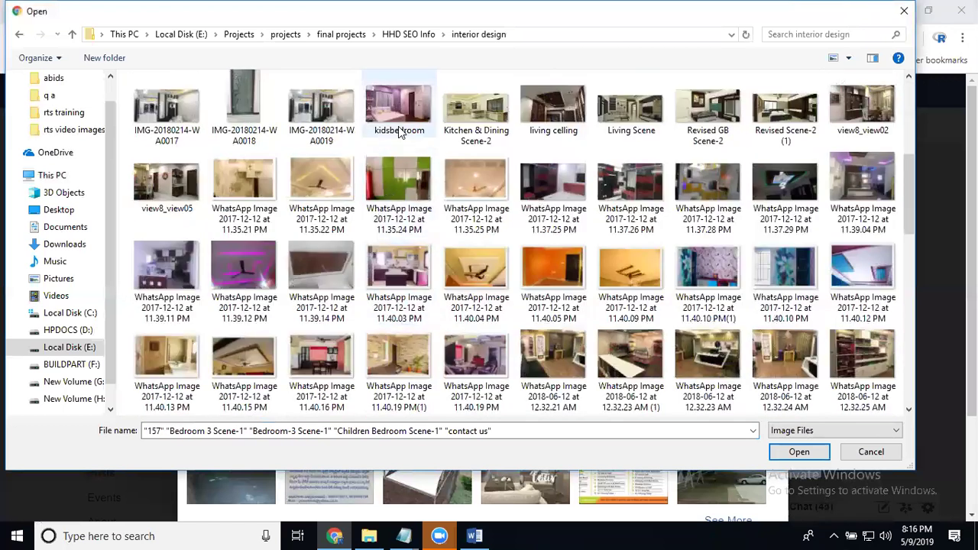
pyautogui.keyDown('ctrl'); pyautogui.click(394, 76); pyautogui.keyUp('ctrl')
pyautogui.keyDown('ctrl'); pyautogui.click(330, 196); pyautogui.keyUp('ctrl')
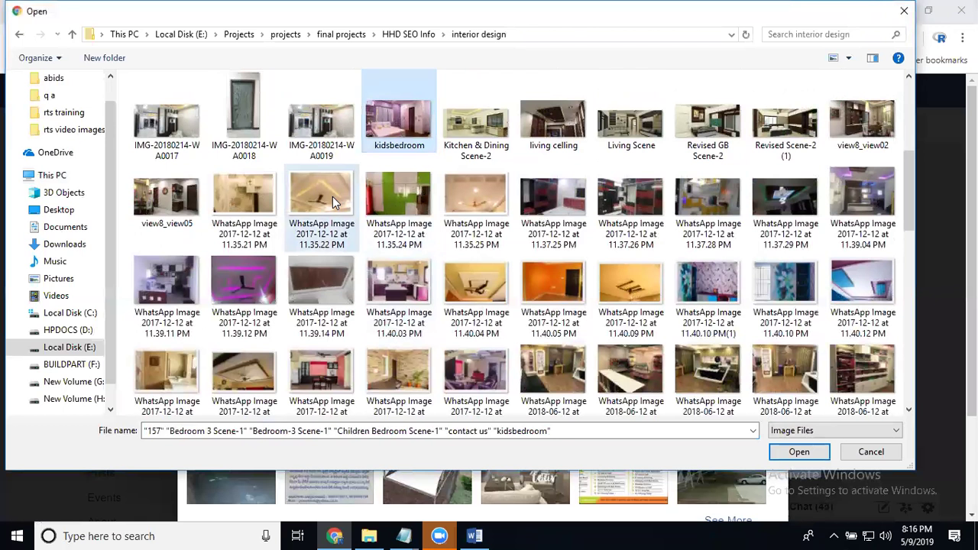
pyautogui.keyDown('ctrl'); pyautogui.click(245, 195); pyautogui.keyUp('ctrl')
pyautogui.scroll(-2, 425, 218)
pyautogui.scroll(-8, 426, 217)
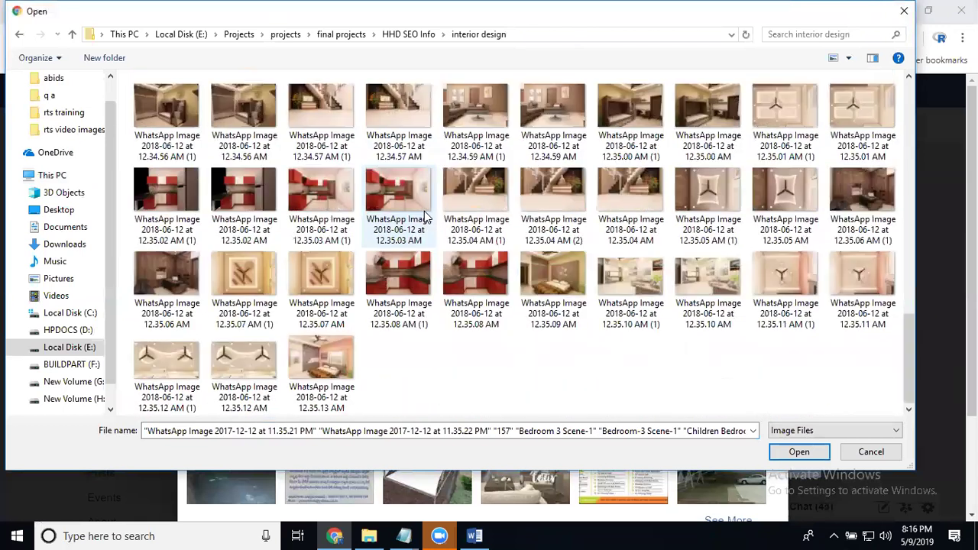
pyautogui.scroll(4, 425, 211)
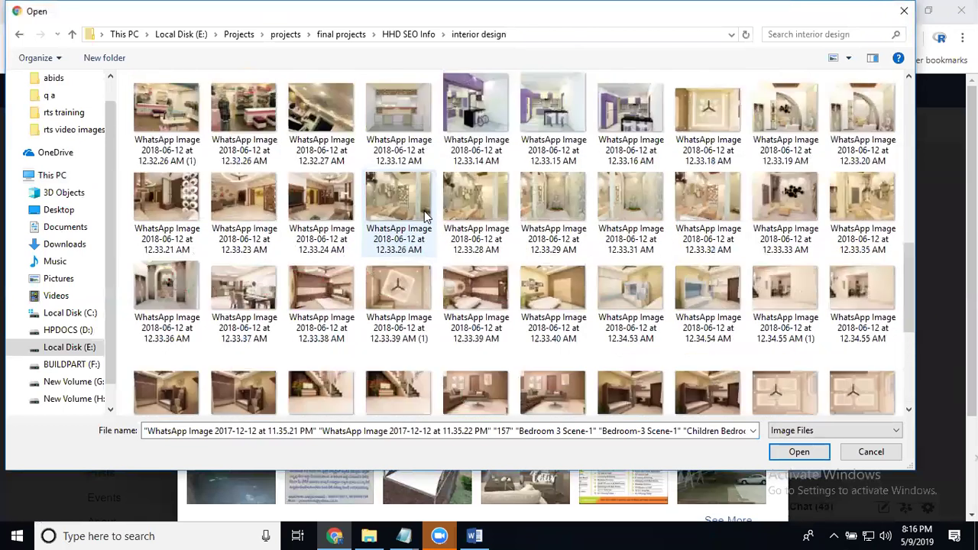
pyautogui.scroll(5, 425, 218)
pyautogui.scroll(5, 426, 217)
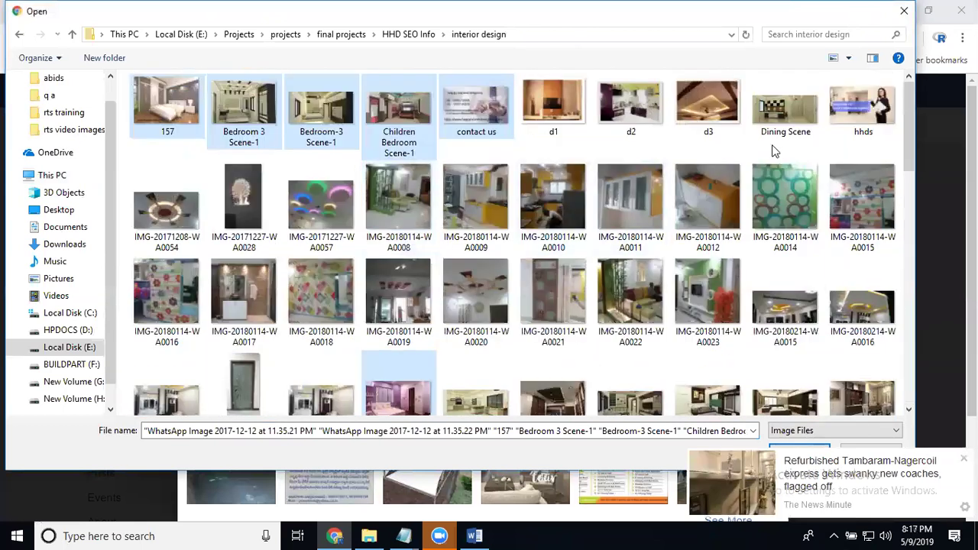
pyautogui.keyDown('ctrl'); pyautogui.click(843, 121); pyautogui.keyUp('ctrl')
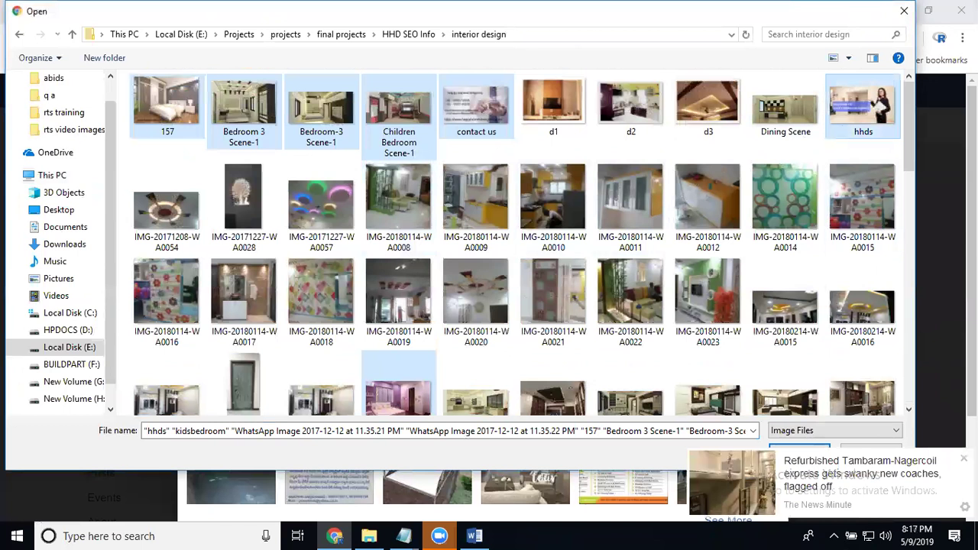
pyautogui.click(799, 452)
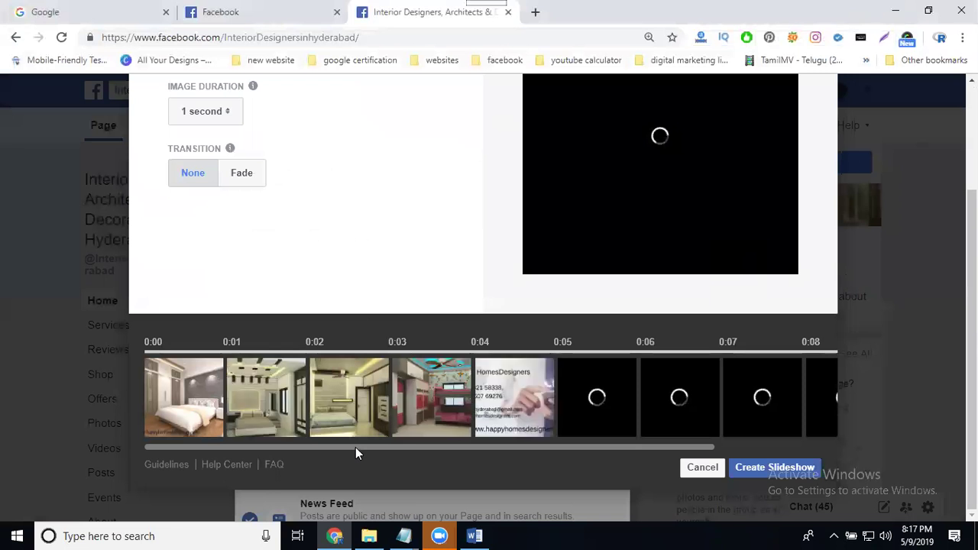
# Reorder the slideshow so the Welcome to Happy Homes Designers image comes first and the contact details image comes last.
pyautogui.moveTo(355, 448); pyautogui.dragTo(518, 453)
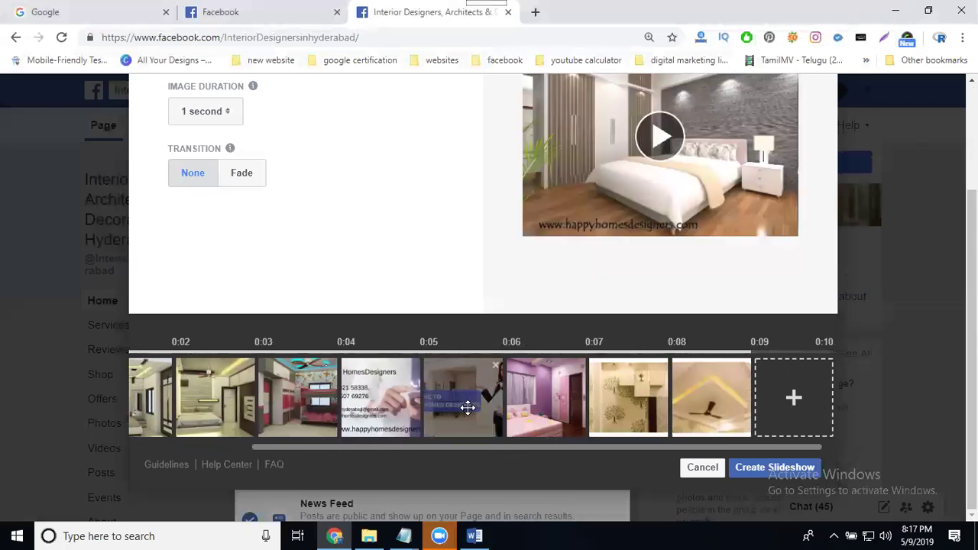
pyautogui.moveTo(192, 401); pyautogui.dragTo(189, 400)
pyautogui.moveTo(275, 449); pyautogui.dragTo(174, 445)
pyautogui.moveTo(303, 412); pyautogui.dragTo(181, 404)
pyautogui.moveTo(232, 447); pyautogui.dragTo(473, 458)
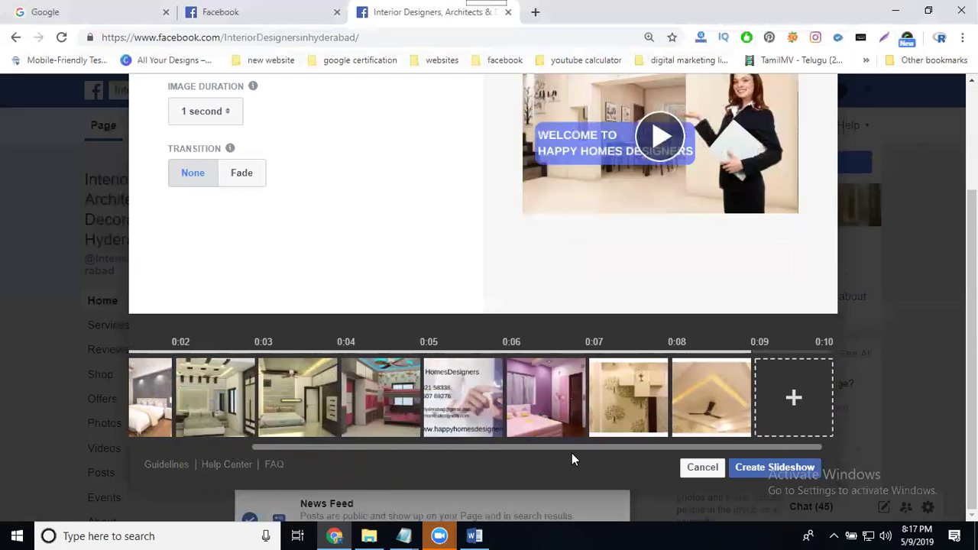
pyautogui.moveTo(499, 398); pyautogui.dragTo(710, 367)
# Set the slideshow's image duration to 5 seconds.
pyautogui.scroll(1, 418, 248)
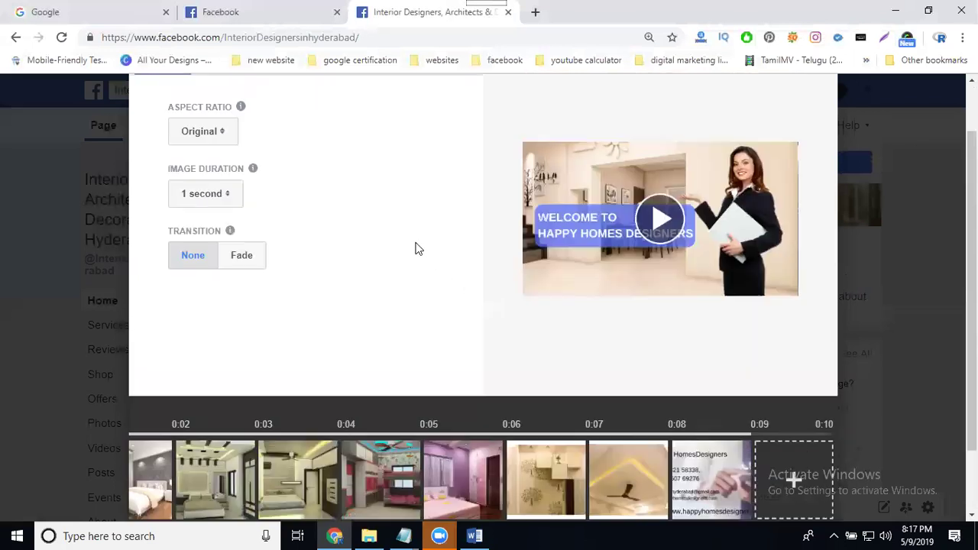
pyautogui.scroll(1, 418, 248)
pyautogui.click(226, 254)
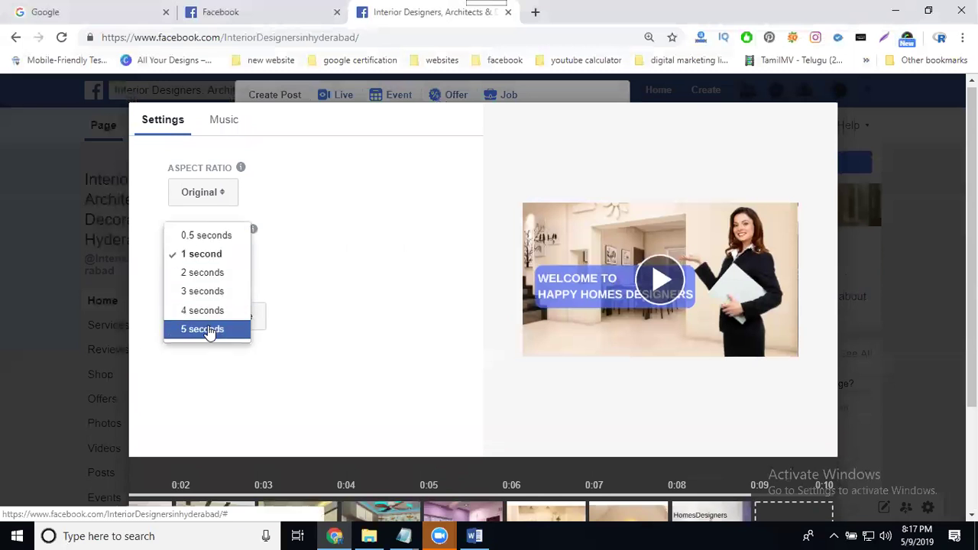
pyautogui.click(209, 330)
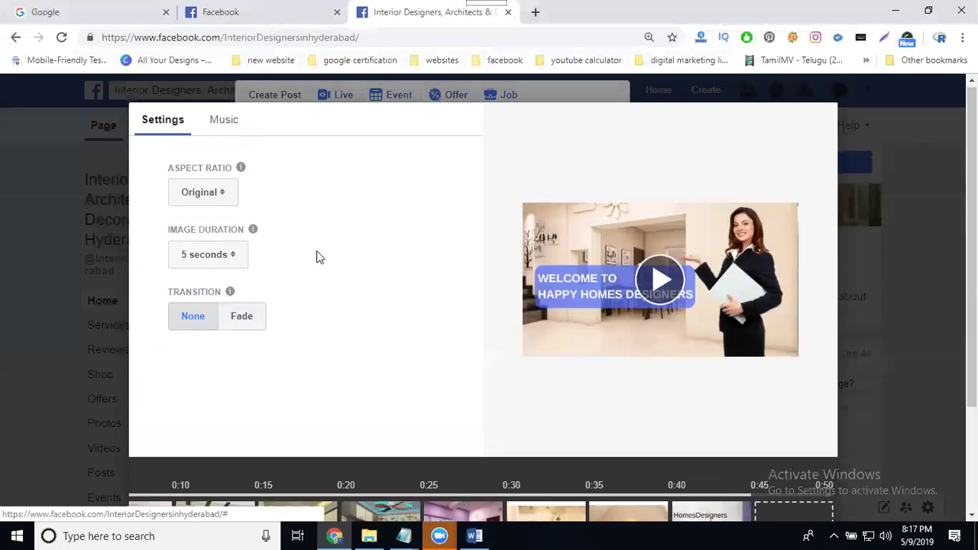
# Try out music tracks such as Dreamy for the slideshow and choose Chillwave as its background music.
pyautogui.scroll(-1, 323, 265)
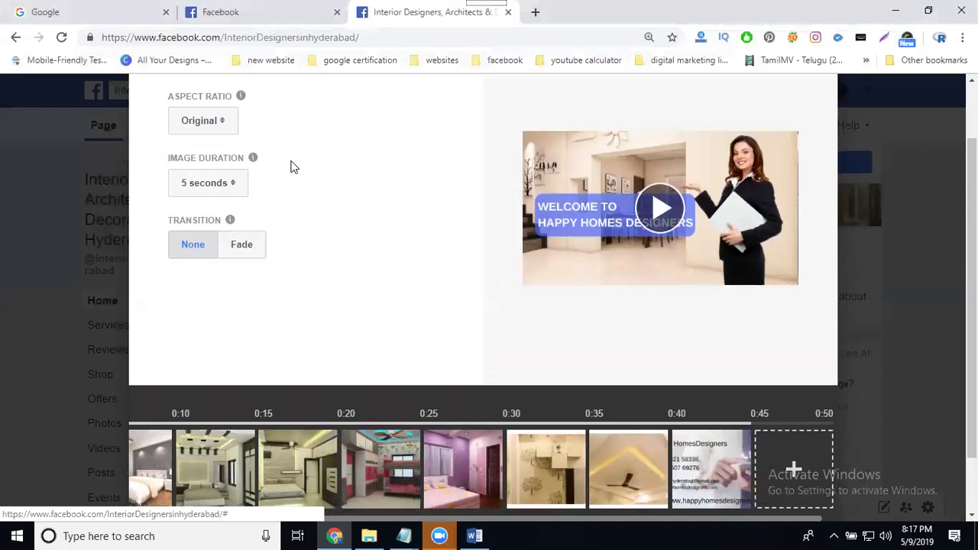
pyautogui.scroll(1, 290, 163)
pyautogui.click(226, 134)
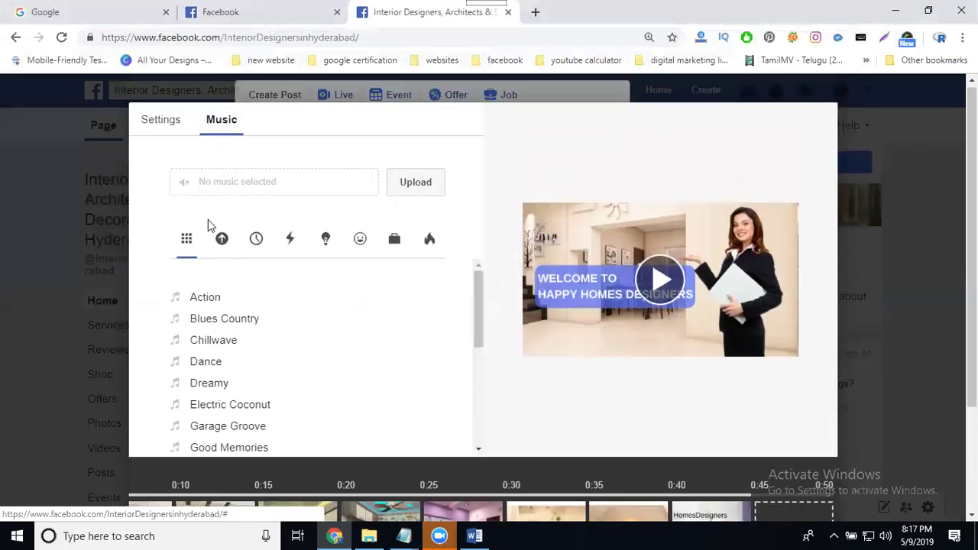
pyautogui.click(191, 346)
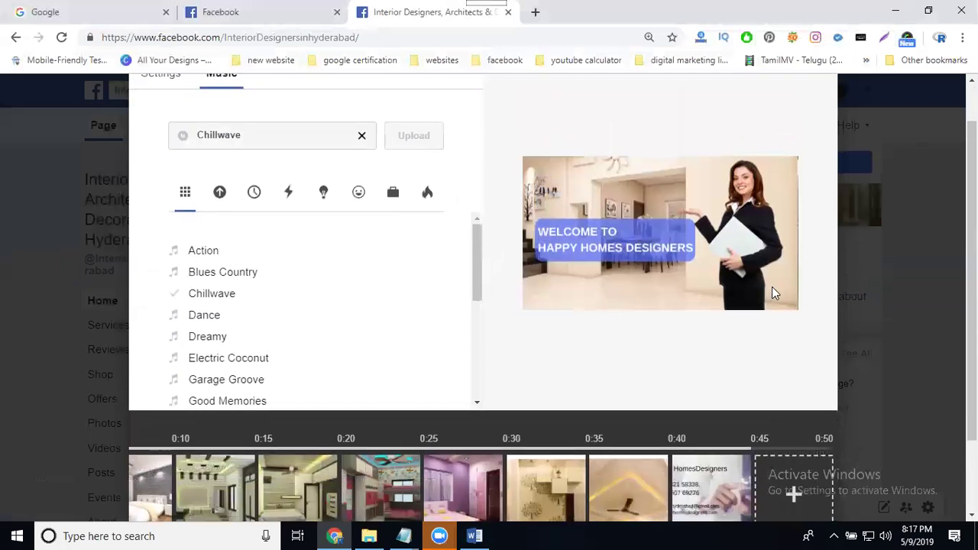
pyautogui.scroll(-2, 772, 286)
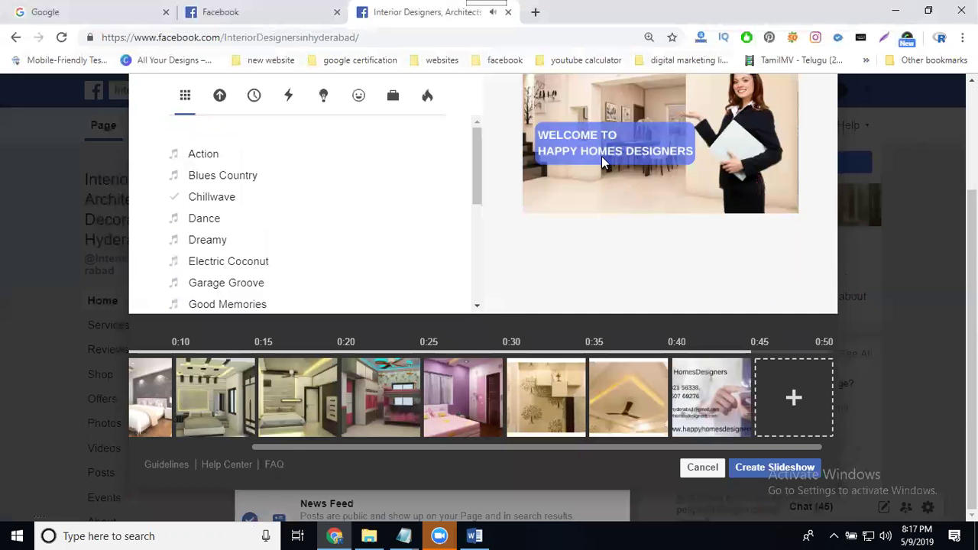
pyautogui.click(176, 182)
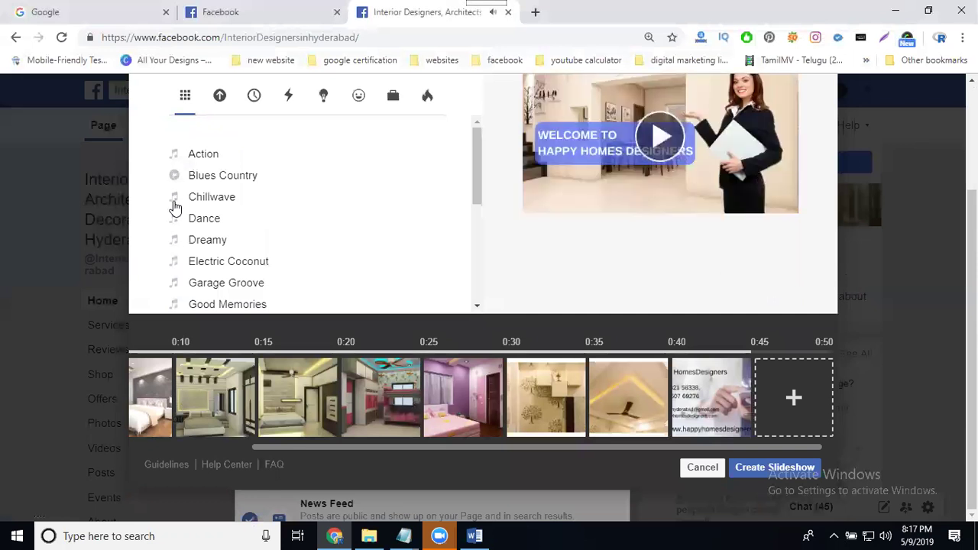
pyautogui.click(174, 241)
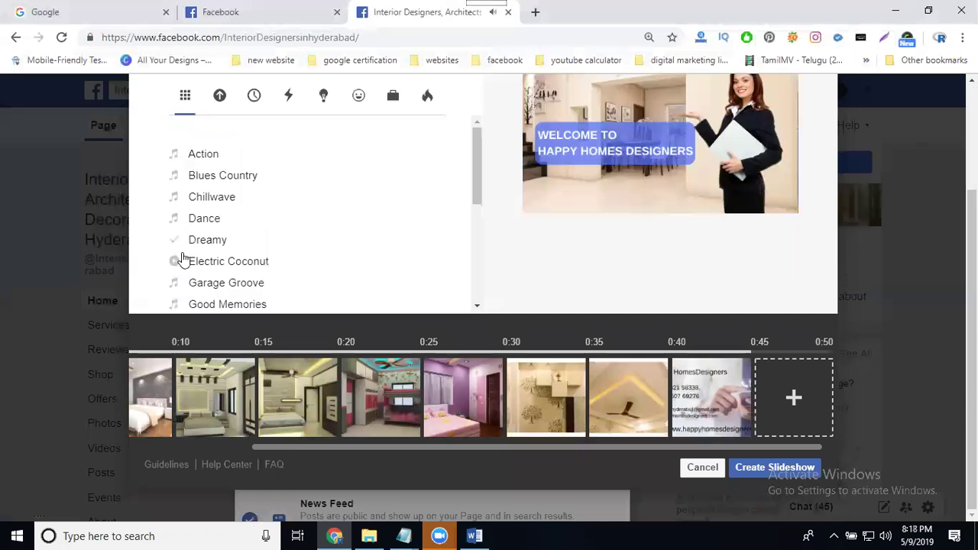
pyautogui.click(177, 198)
# Create the slideshow and paste the Interior Designers And Decorators description with its website, contact numbers and hashtags into the post.
pyautogui.click(767, 470)
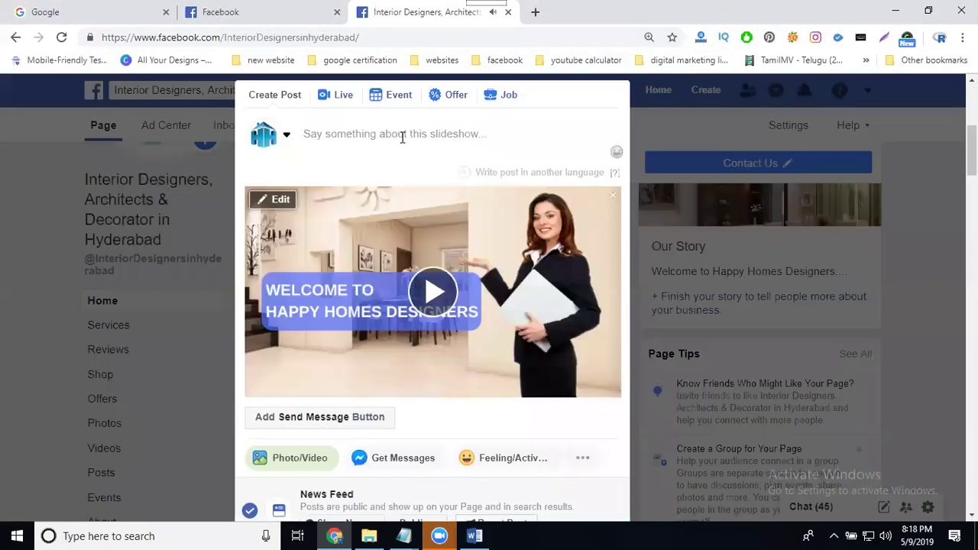
pyautogui.click(402, 137)
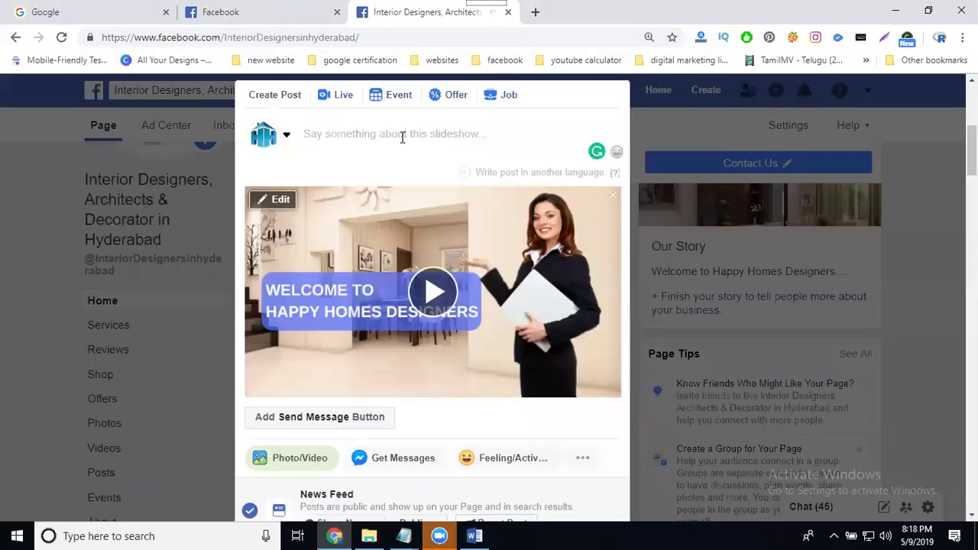
pyautogui.hotkey('ctrl', 'v')
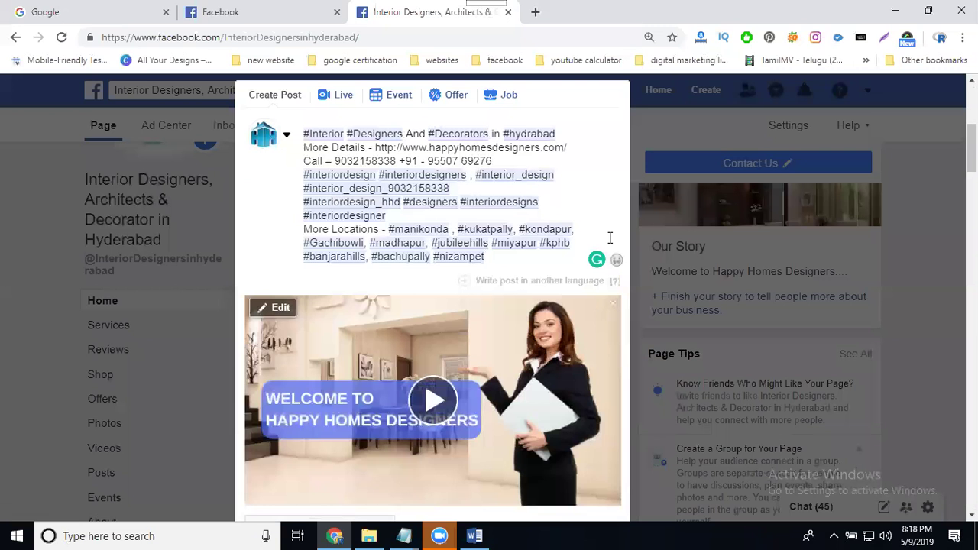
# Examine how far ahead the post can be scheduled by browsing the publication calendar to November 2019, and close the scheduling dialog unsaved.
pyautogui.scroll(-3, 824, 214)
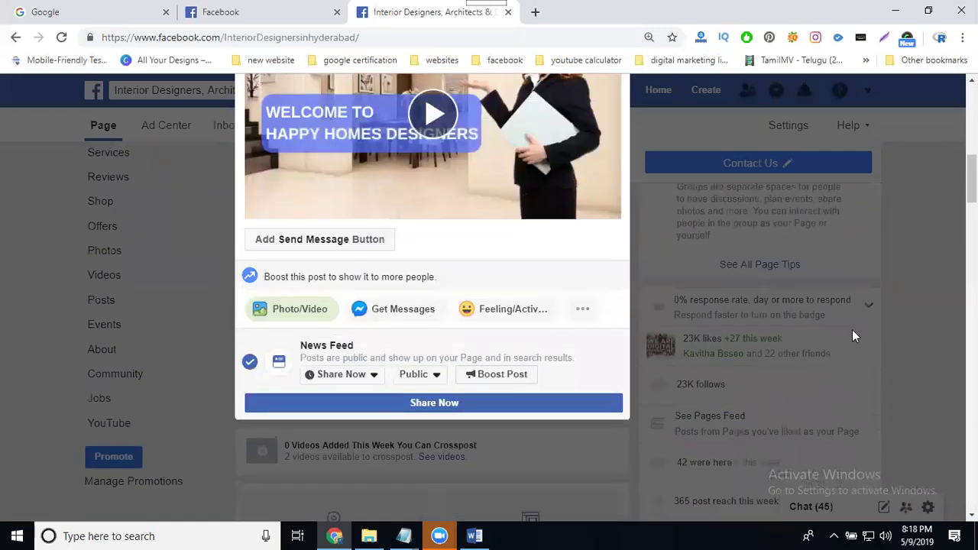
pyautogui.click(360, 381)
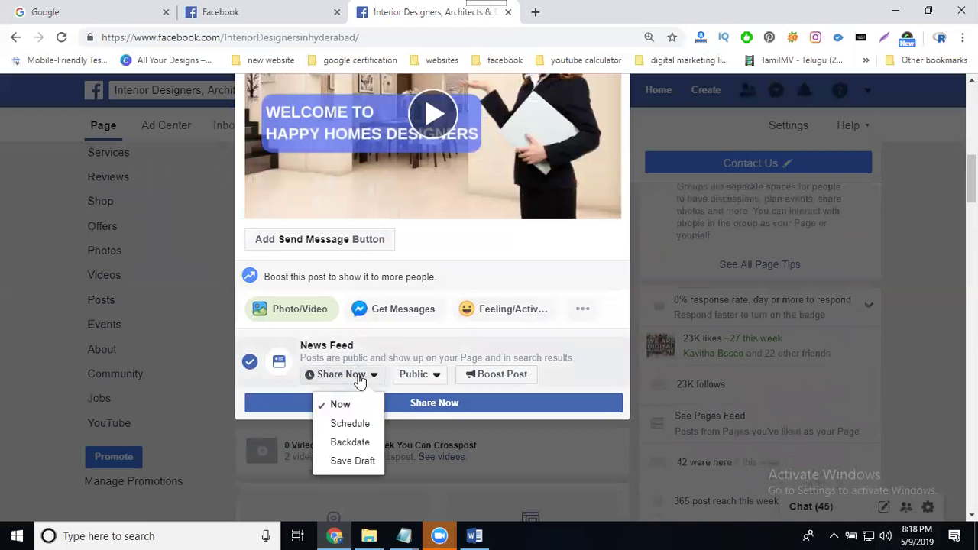
pyautogui.click(351, 427)
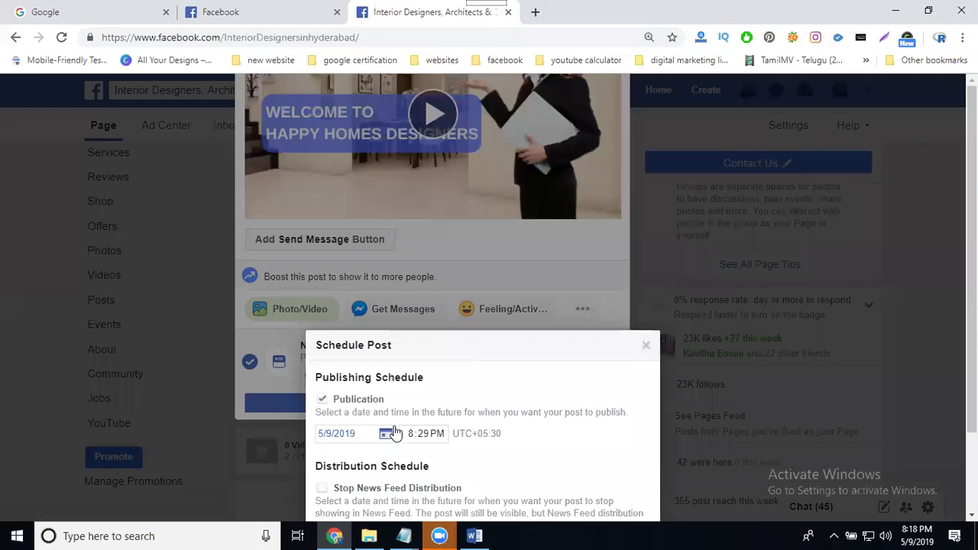
pyautogui.click(384, 433)
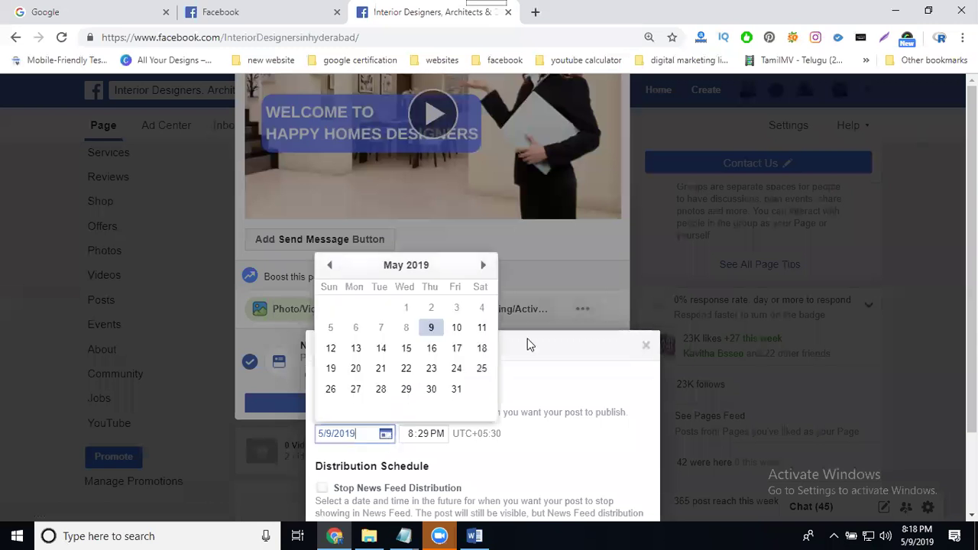
pyautogui.click(482, 265)
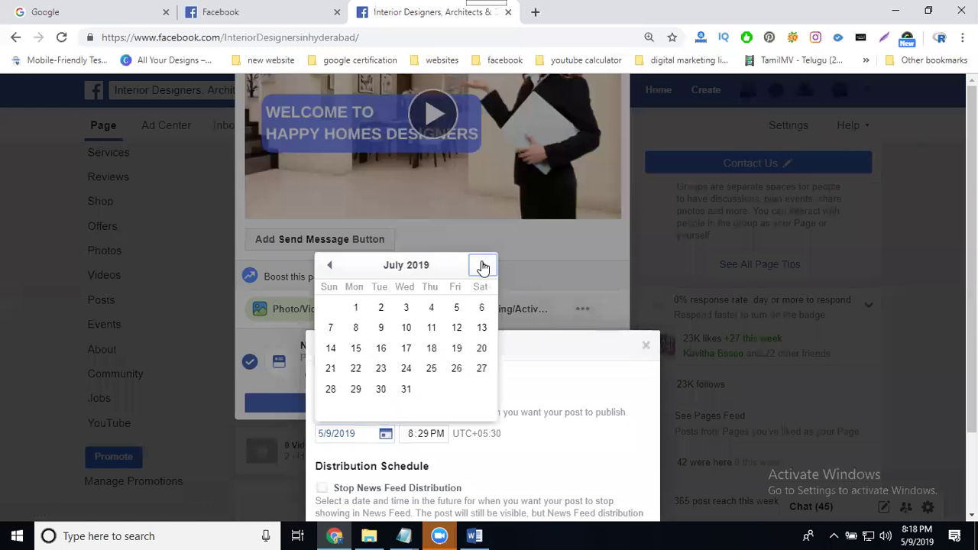
pyautogui.click(483, 268)
pyautogui.click(483, 268)
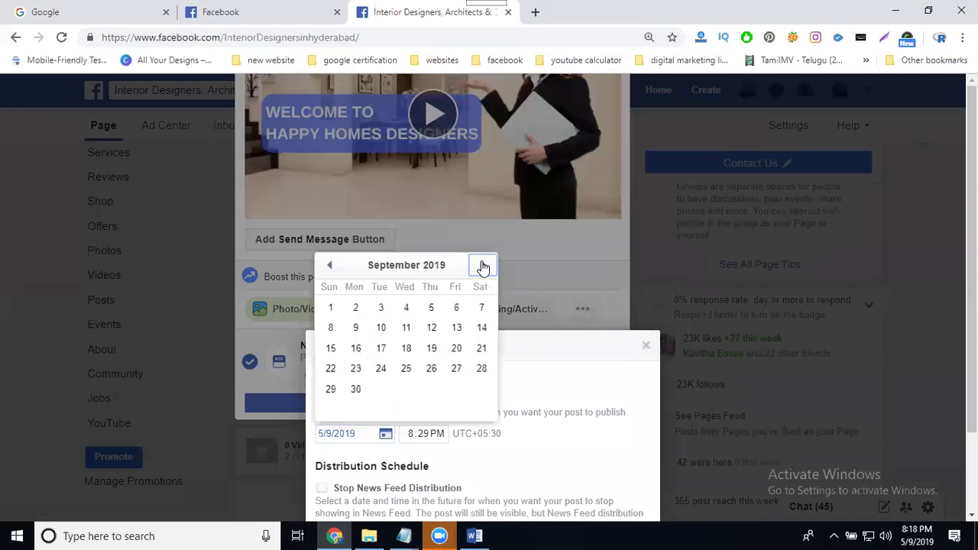
pyautogui.click(483, 268)
pyautogui.click(483, 268)
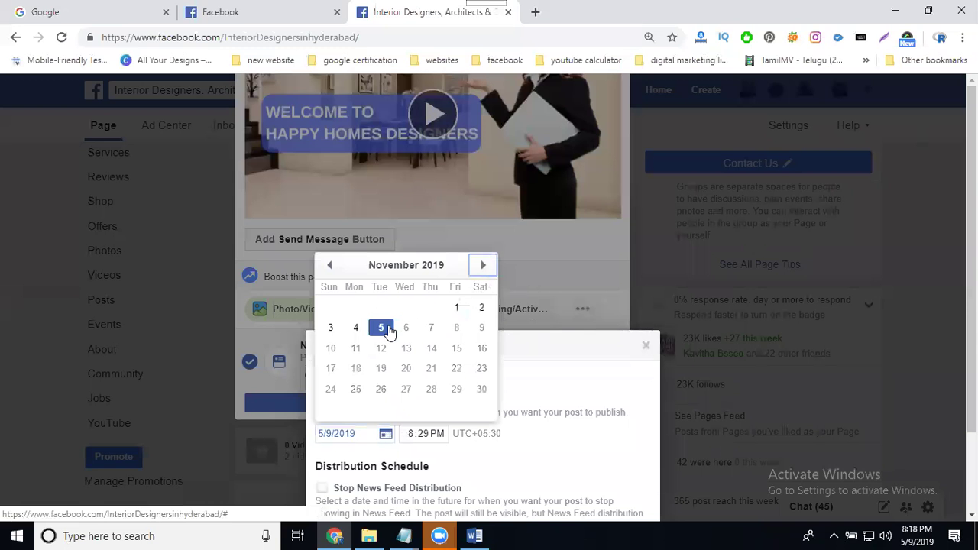
pyautogui.click(536, 360)
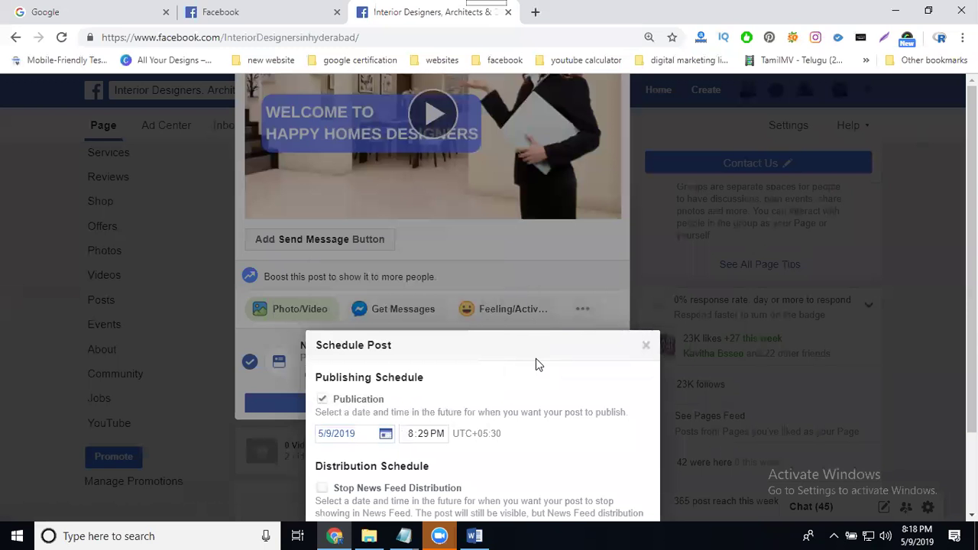
pyautogui.click(646, 346)
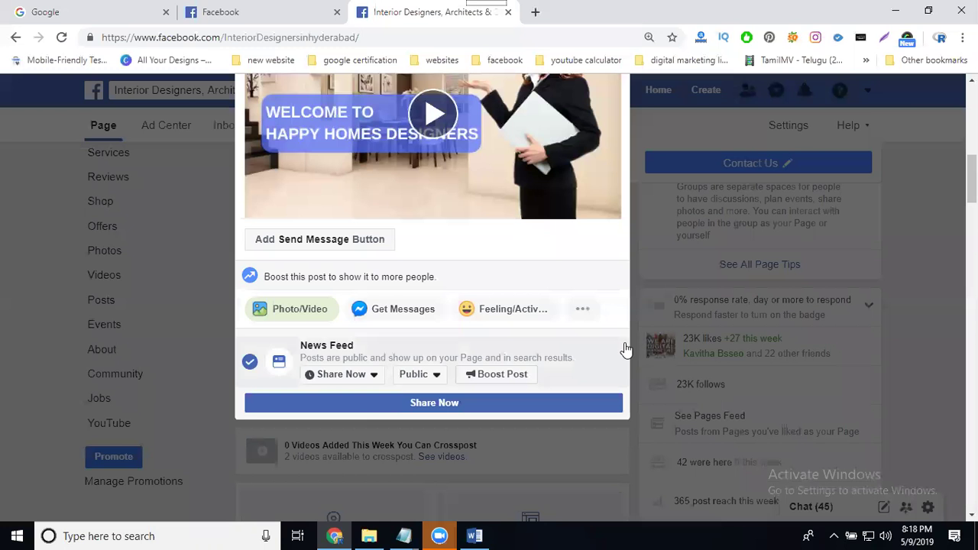
# Try to publish the slideshow post backdated to March 8, 2013.
pyautogui.click(364, 374)
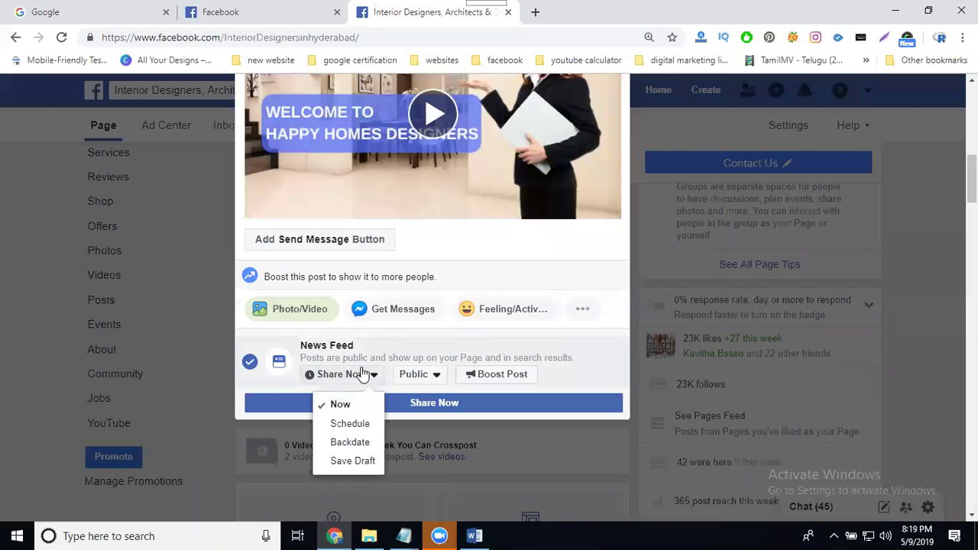
pyautogui.click(353, 442)
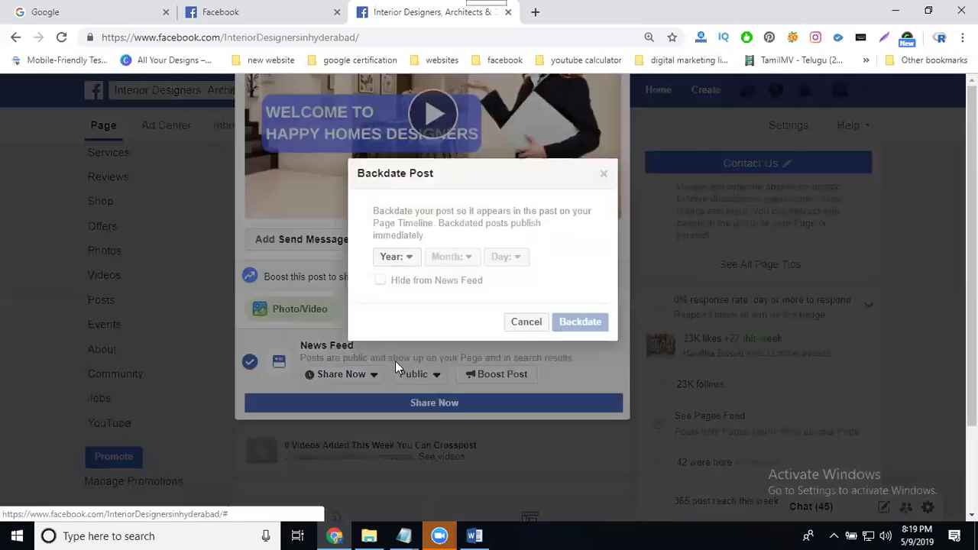
pyautogui.click(406, 260)
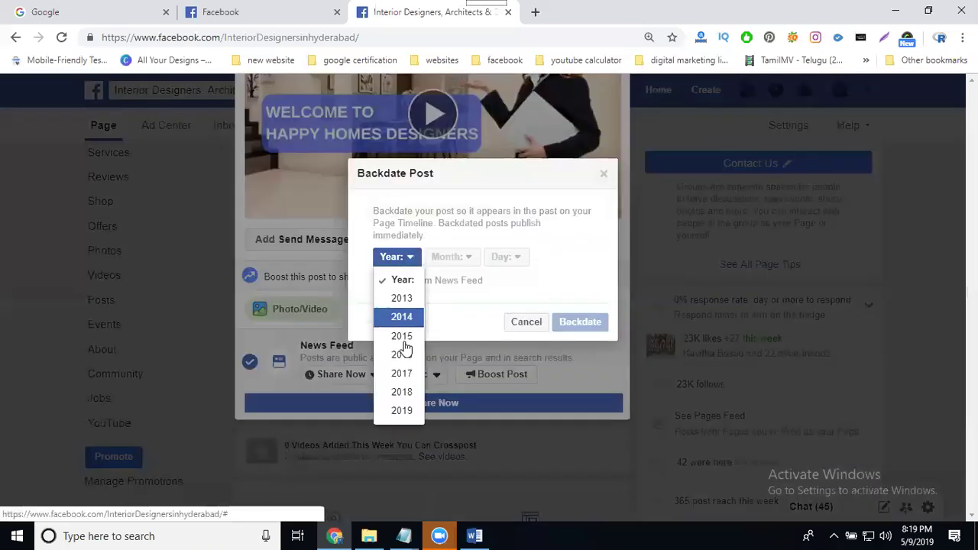
pyautogui.click(405, 299)
pyautogui.click(449, 258)
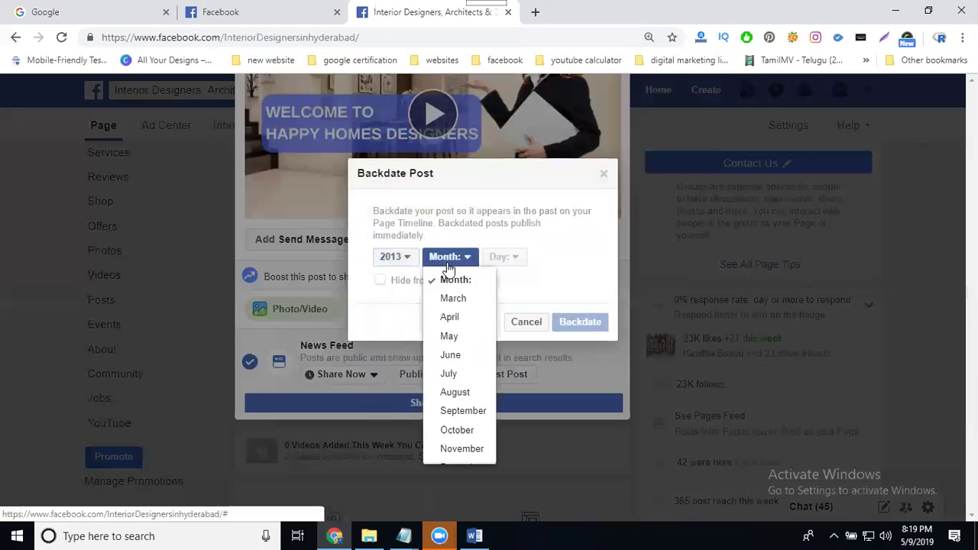
pyautogui.click(450, 301)
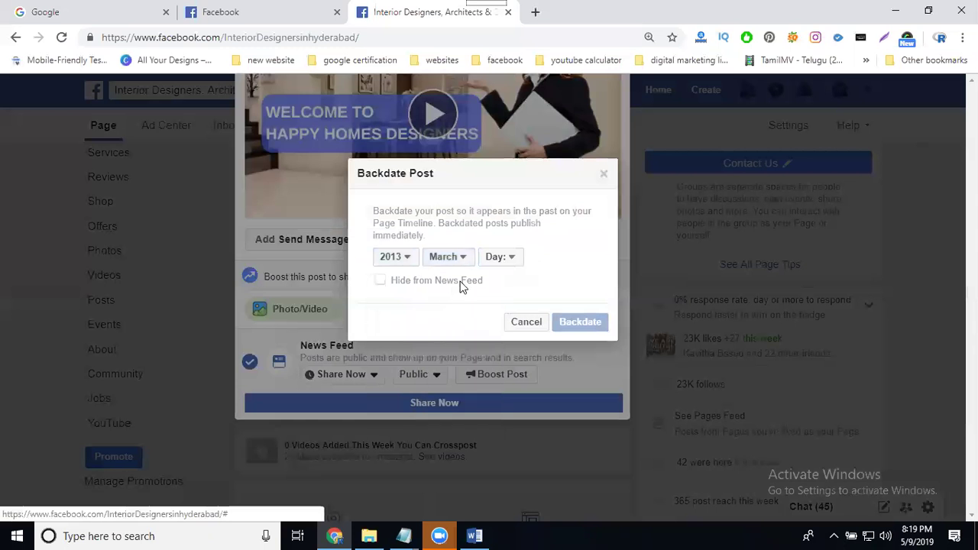
pyautogui.click(497, 259)
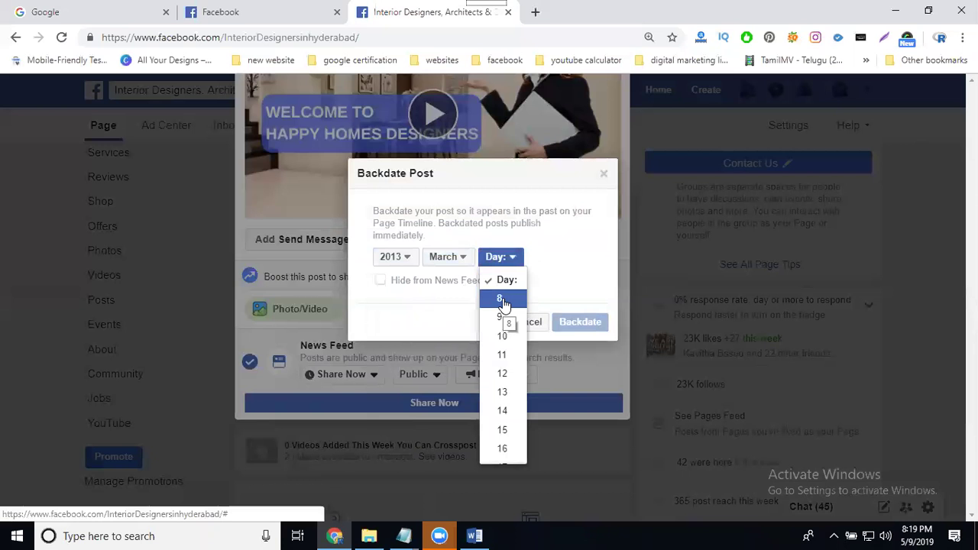
pyautogui.click(503, 299)
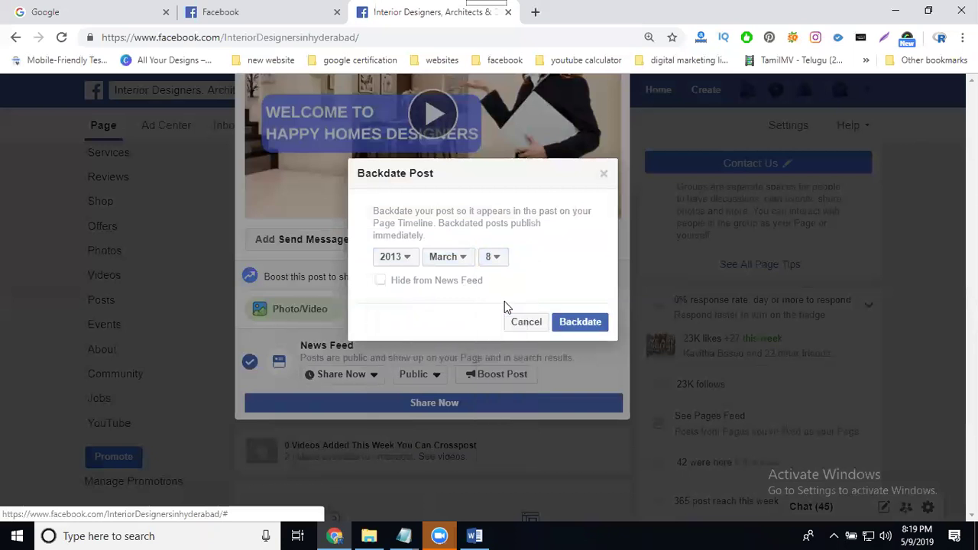
pyautogui.click(578, 324)
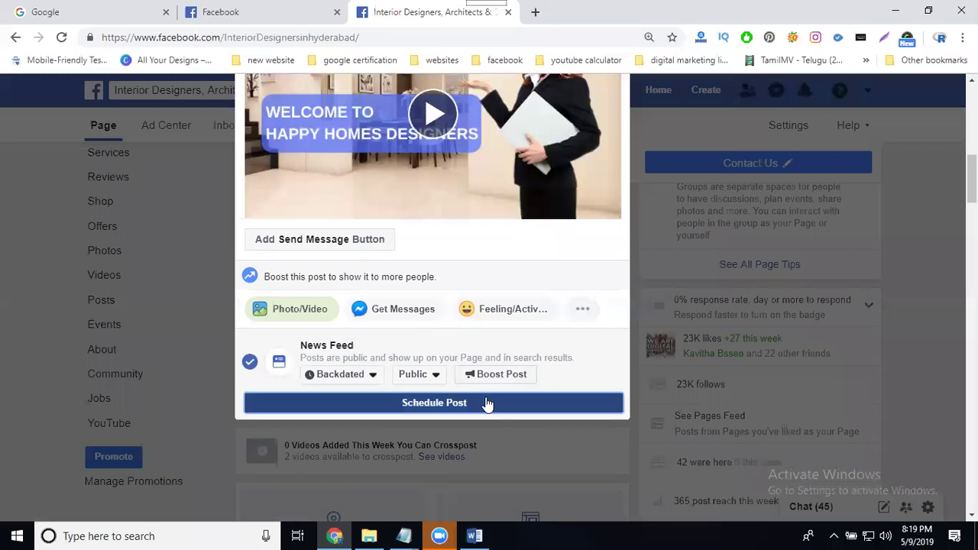
pyautogui.click(484, 401)
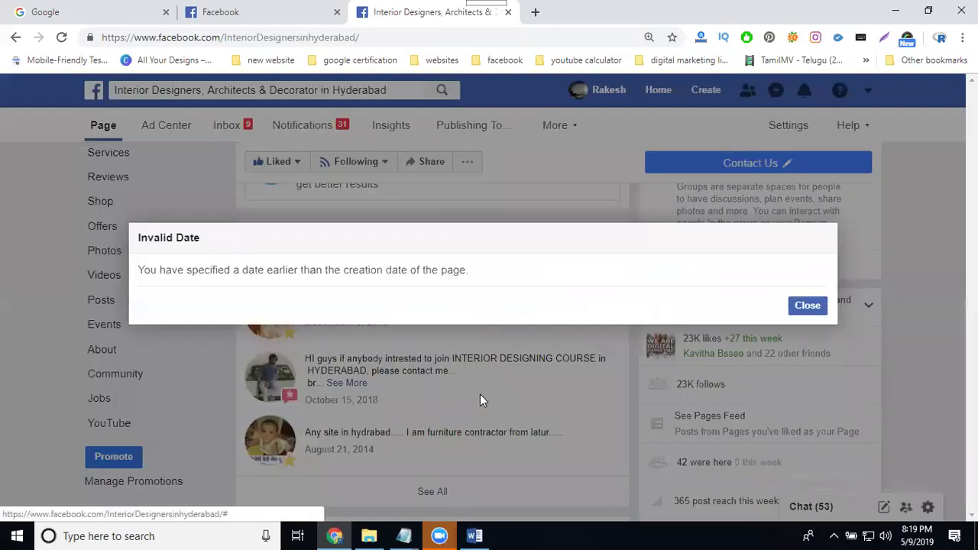
pyautogui.click(808, 306)
# Start a new page post and paste the Interior Designers And Decorators description with its website link, contact numbers and hashtags.
pyautogui.scroll(2, 454, 304)
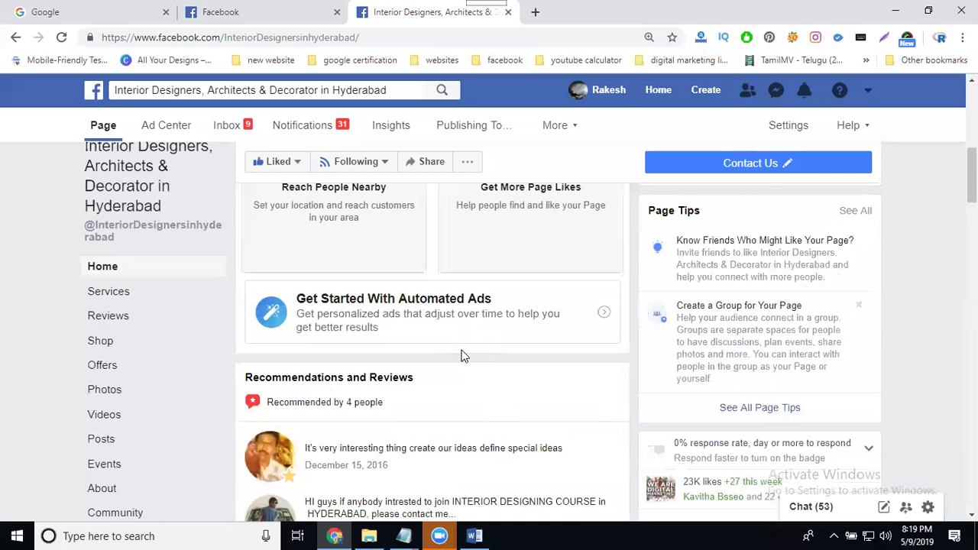
pyautogui.scroll(4, 462, 356)
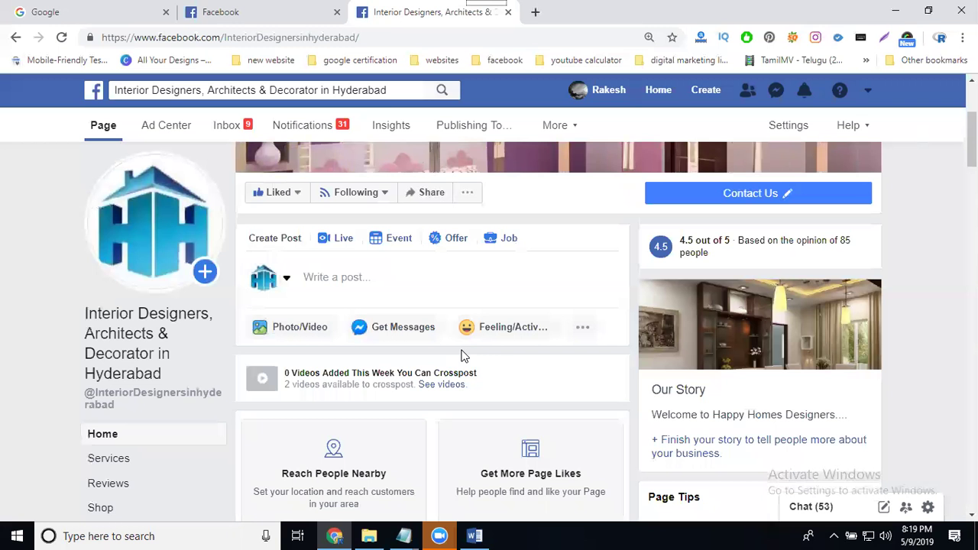
pyautogui.click(386, 283)
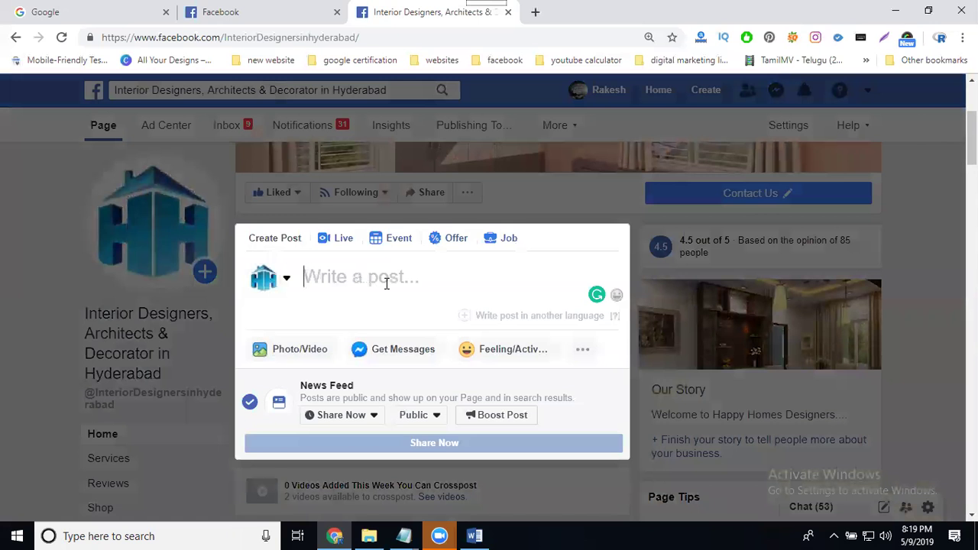
pyautogui.hotkey('ctrl', 'v')
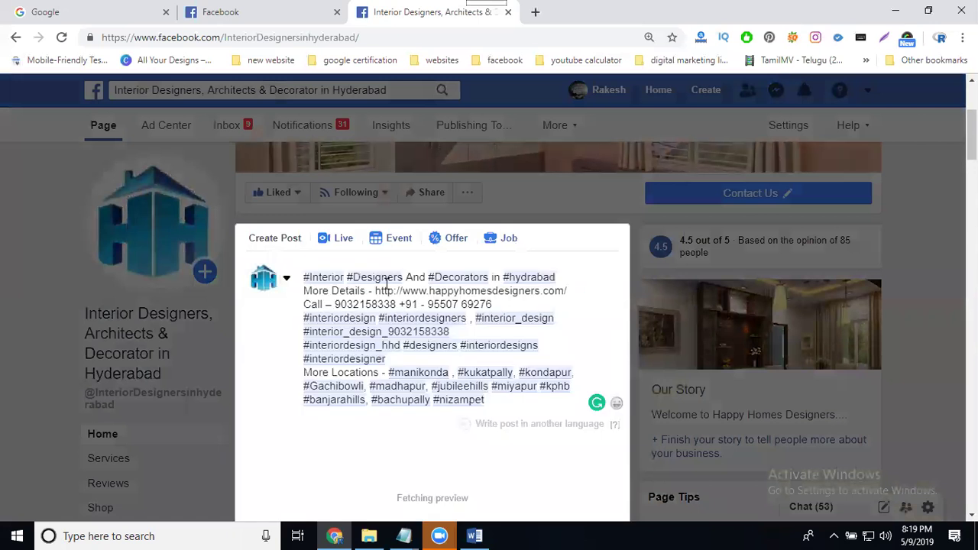
pyautogui.scroll(-1, 535, 292)
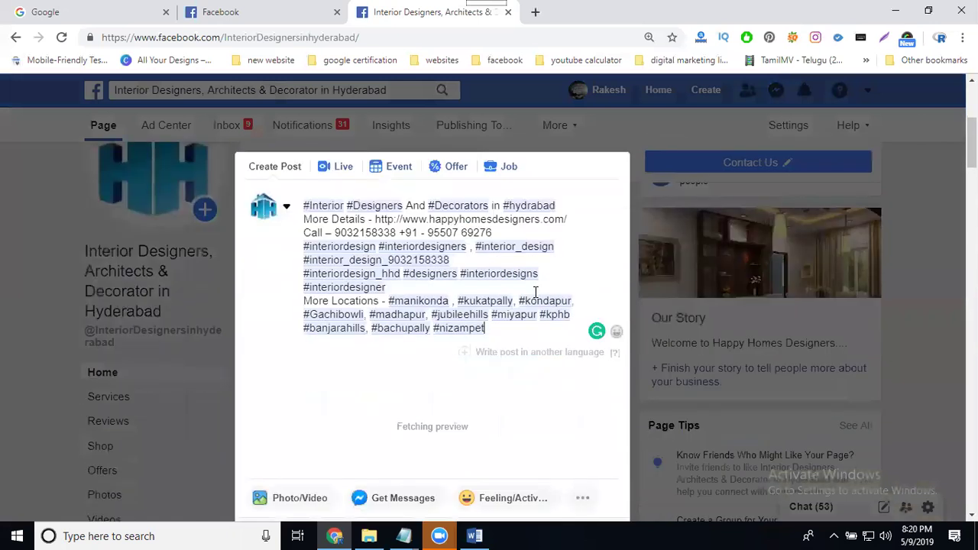
pyautogui.scroll(-2, 534, 293)
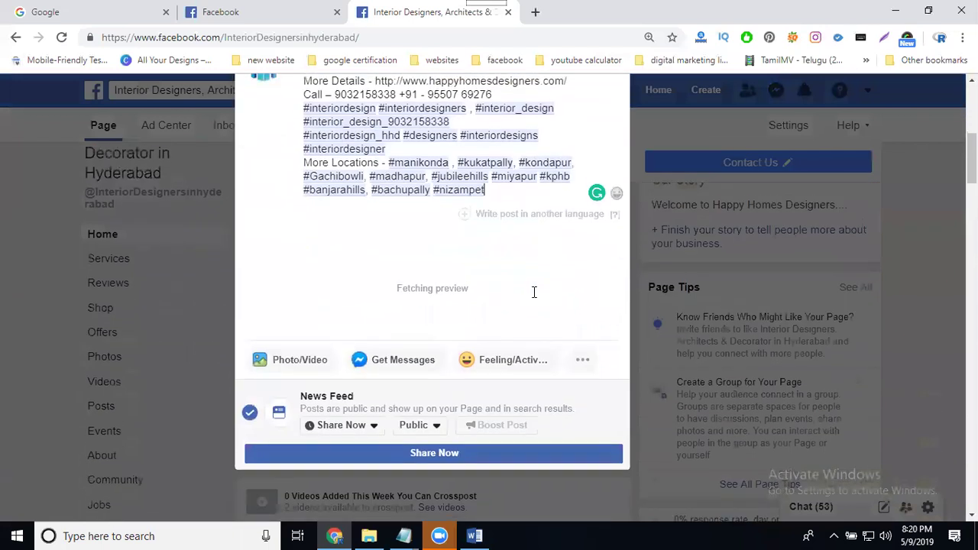
pyautogui.click(272, 334)
pyautogui.doubleClick(319, 113)
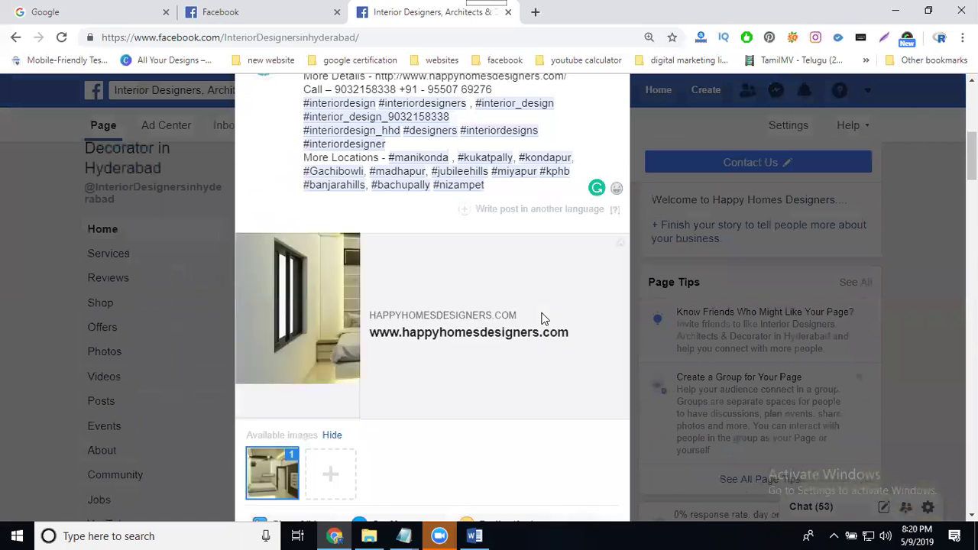
# Schedule the new post for publication on 5/9/2019 at 8:35 PM.
pyautogui.scroll(-4, 535, 317)
pyautogui.click(374, 305)
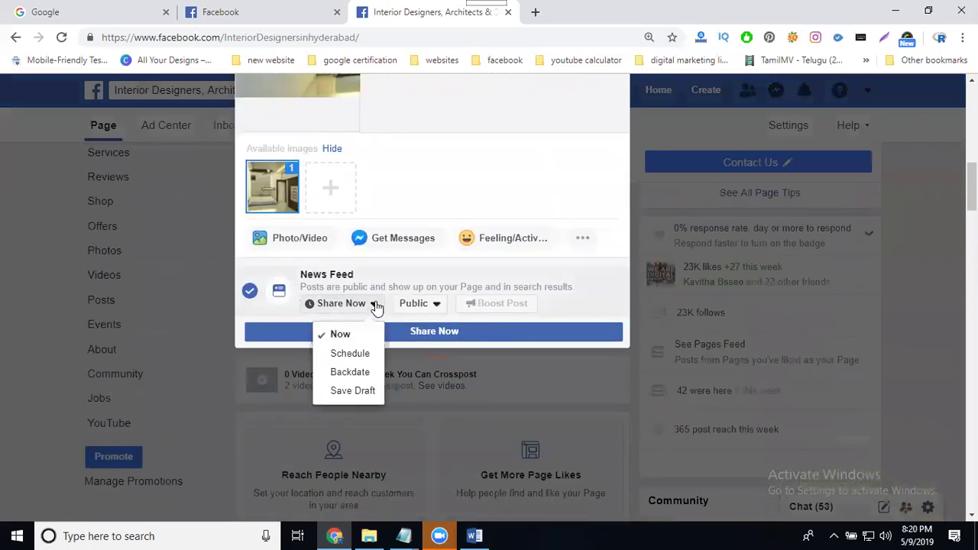
pyautogui.click(359, 355)
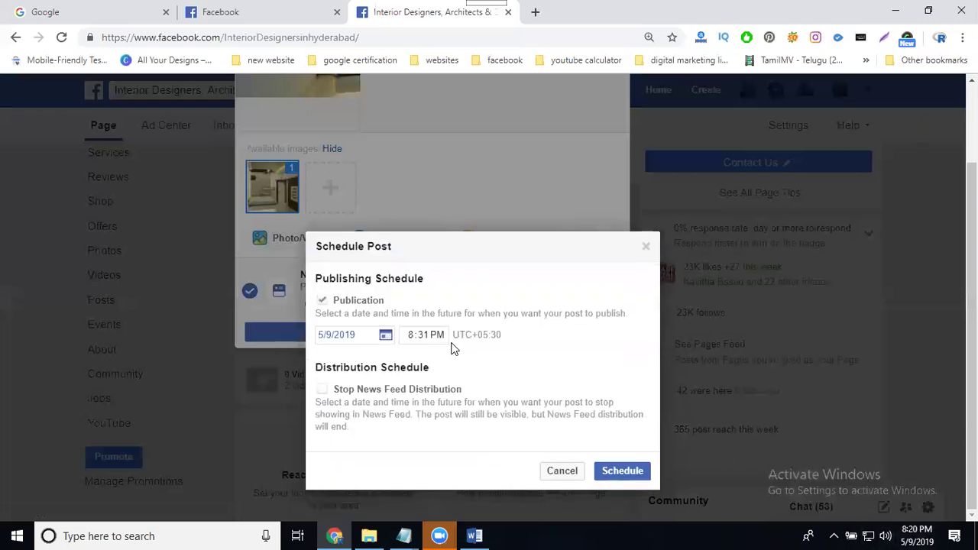
pyautogui.click(426, 339)
pyautogui.write('2')
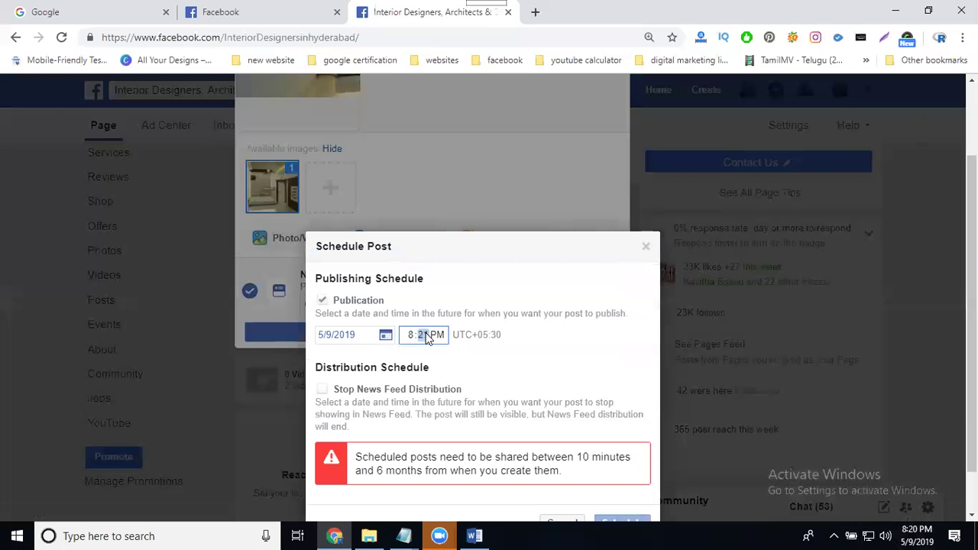
pyautogui.write('5')
pyautogui.click(425, 343)
pyautogui.write('35')
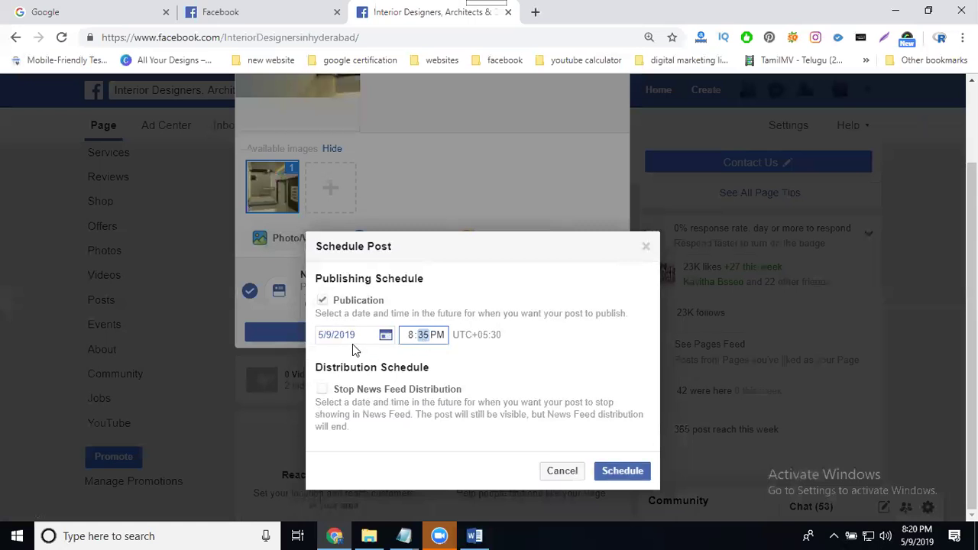
pyautogui.click(612, 472)
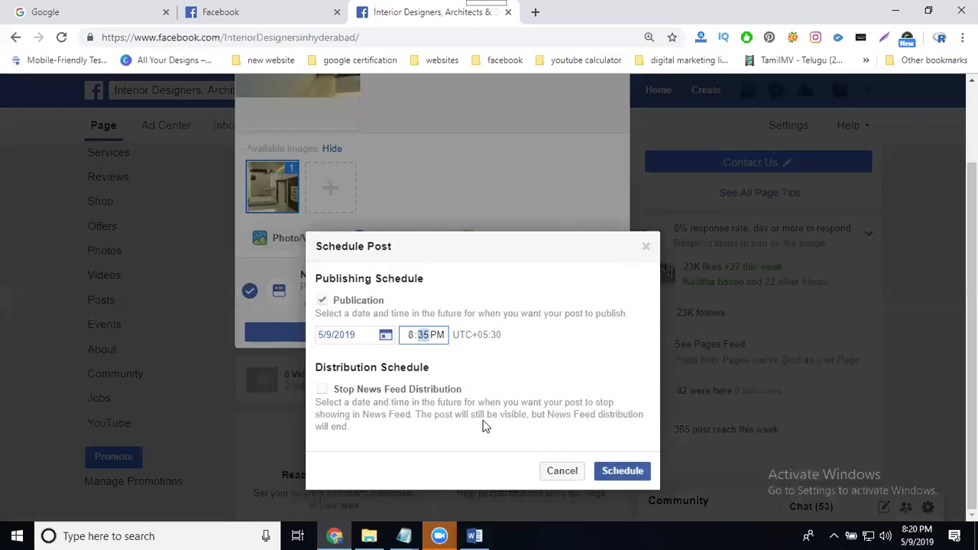
pyautogui.click(612, 473)
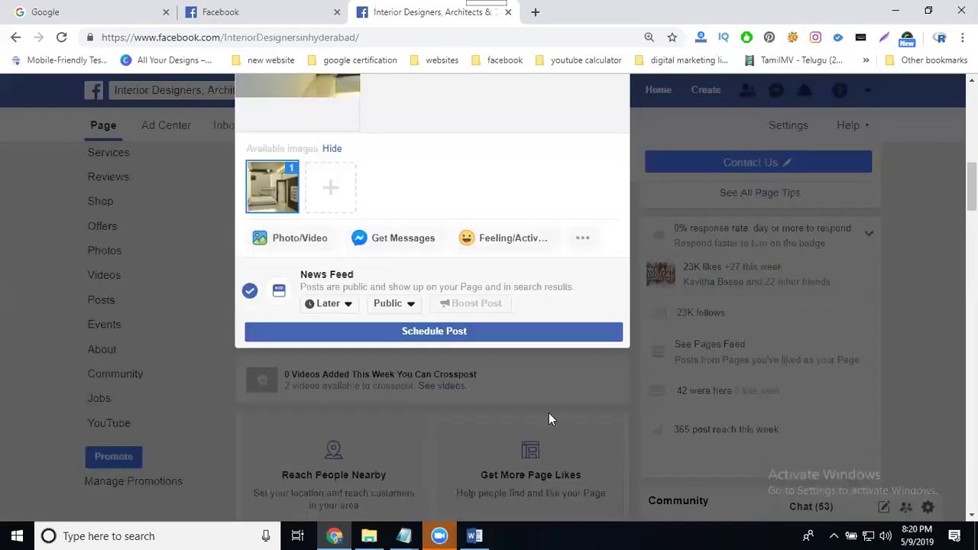
pyautogui.click(503, 332)
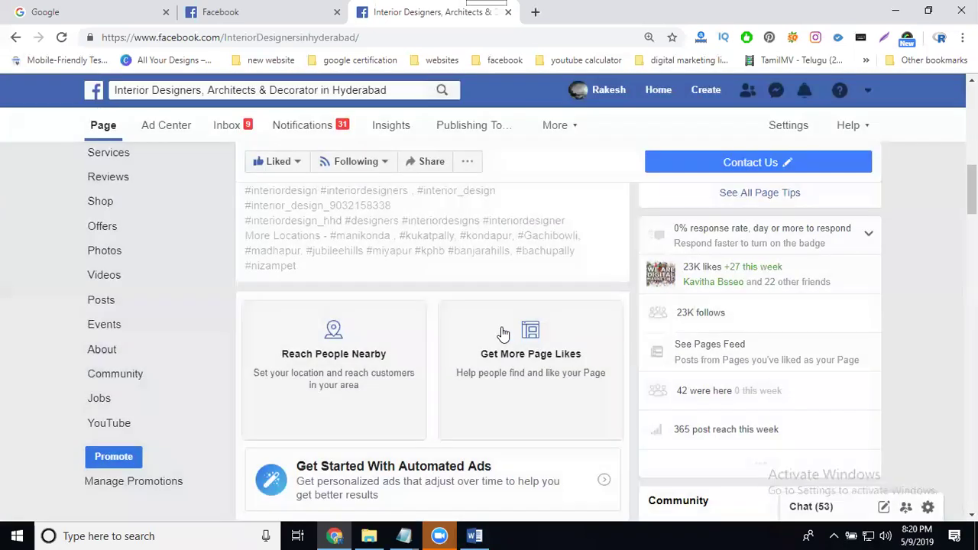
# Open the page's list of scheduled posts, leaving the unfinished post behind.
pyautogui.scroll(-3, 503, 331)
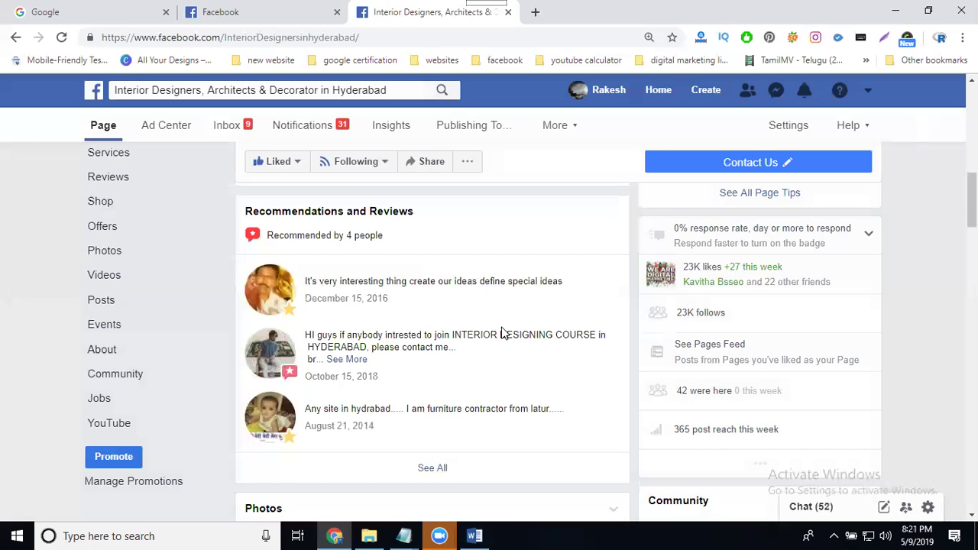
pyautogui.scroll(3, 367, 237)
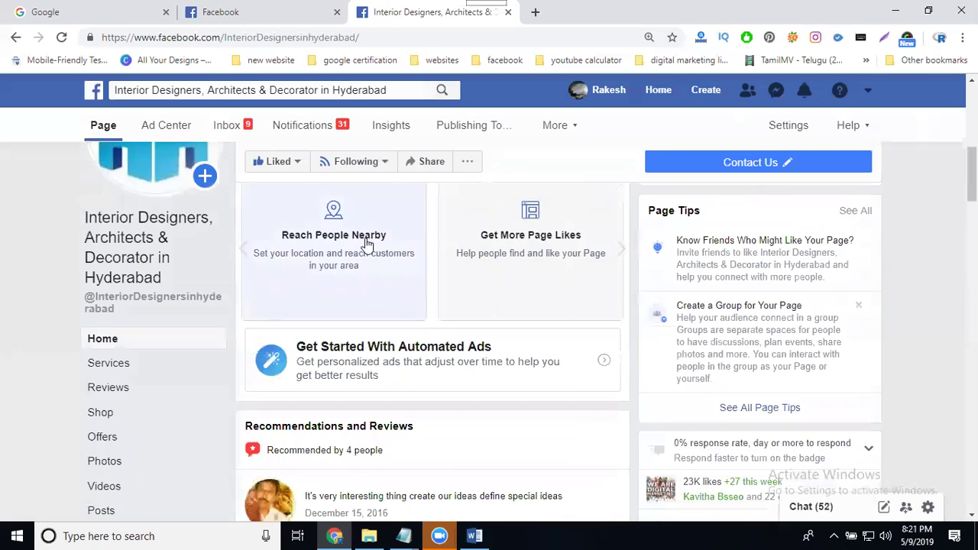
pyautogui.scroll(3, 366, 239)
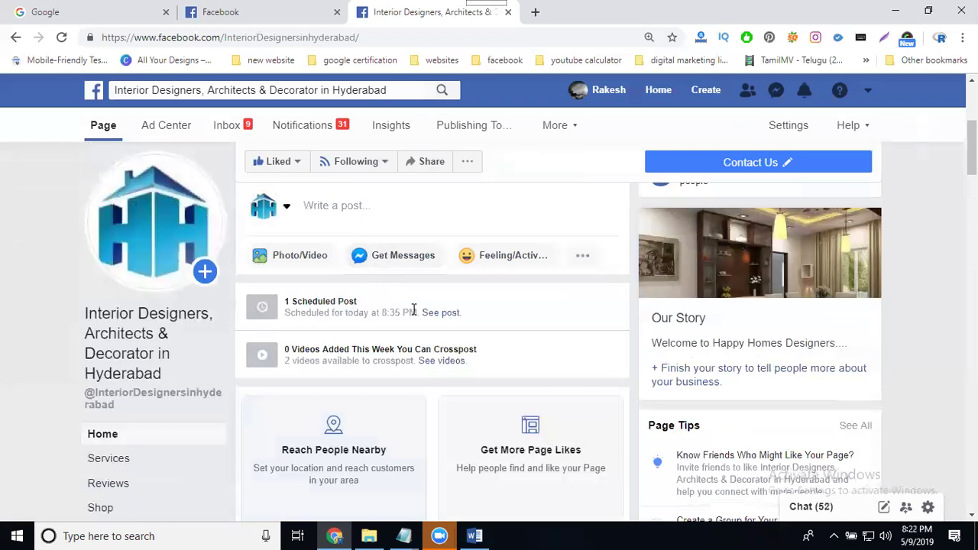
pyautogui.click(431, 312)
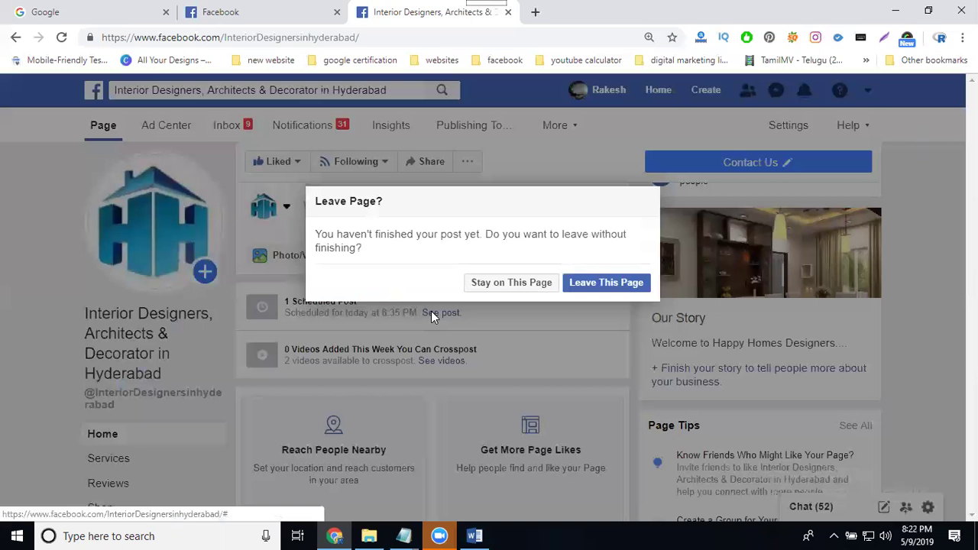
pyautogui.click(581, 287)
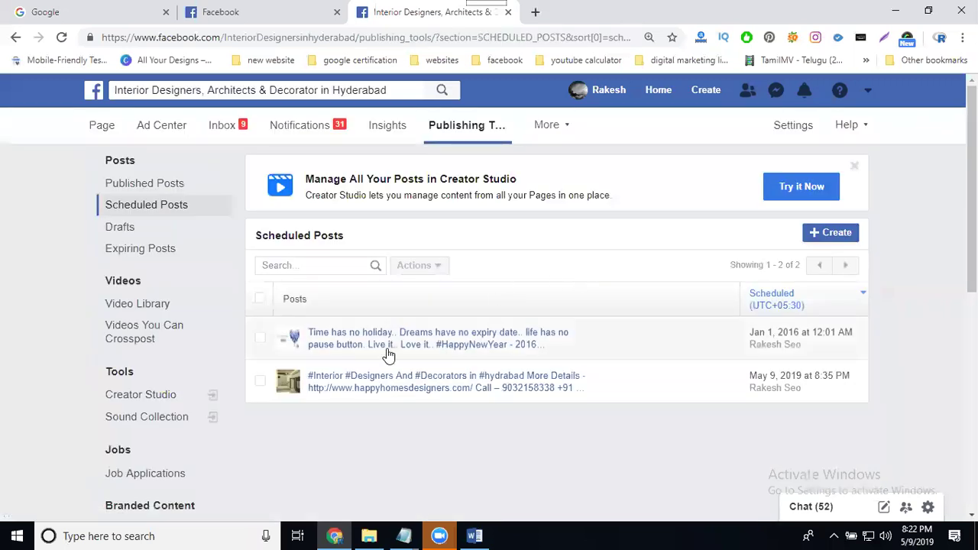
# Preview the interior design post scheduled for May 9, 2019 at 8:35 PM, and inspect its editable text without saving changes.
pyautogui.click(778, 386)
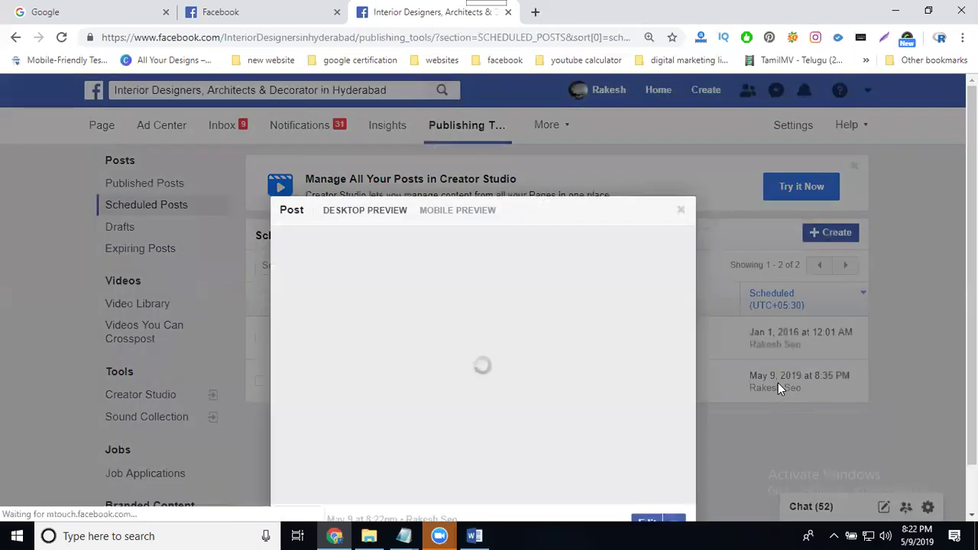
pyautogui.scroll(-4, 648, 412)
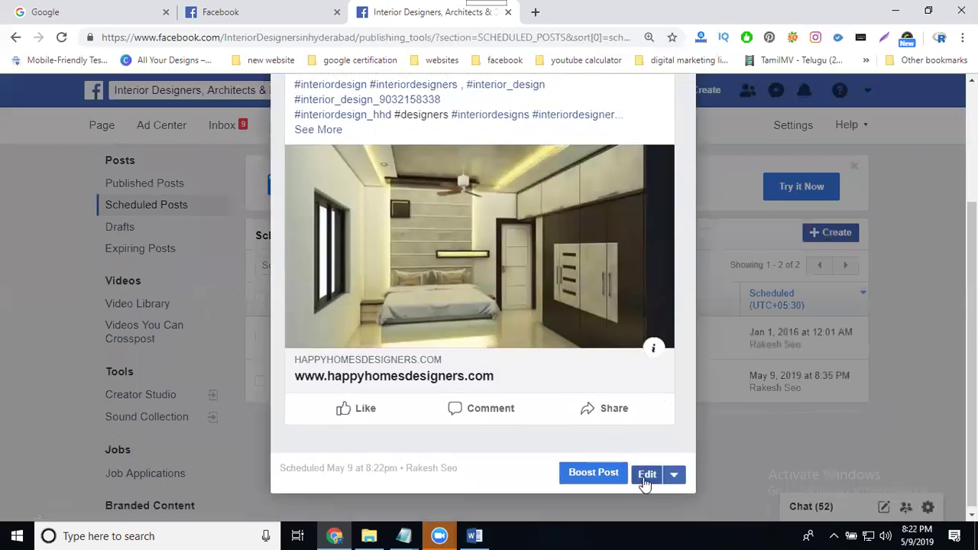
pyautogui.click(647, 475)
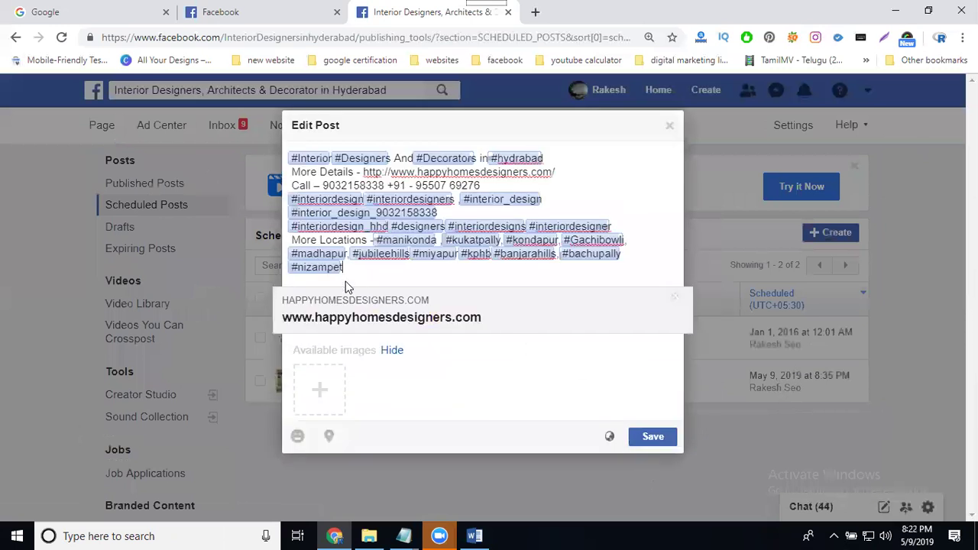
pyautogui.click(670, 125)
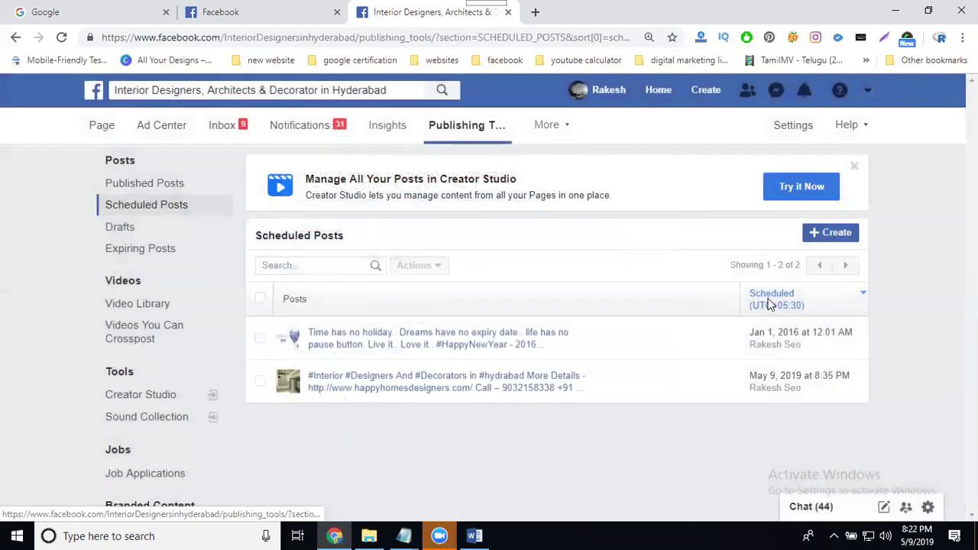
# Publish the interior design post scheduled for May 9, 2019 at 8:35 PM immediately.
pyautogui.click(778, 383)
pyautogui.scroll(-3, 734, 325)
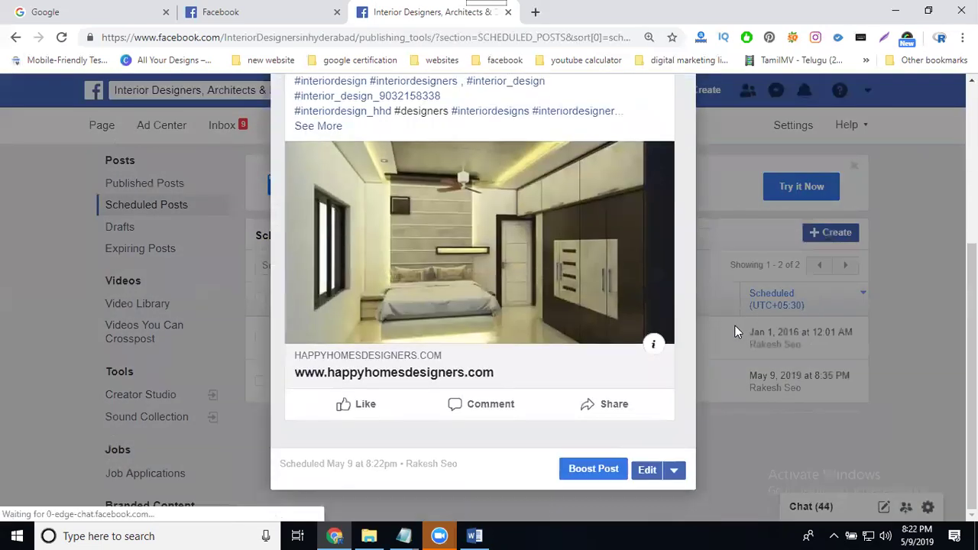
pyautogui.click(674, 472)
pyautogui.scroll(-3, 772, 410)
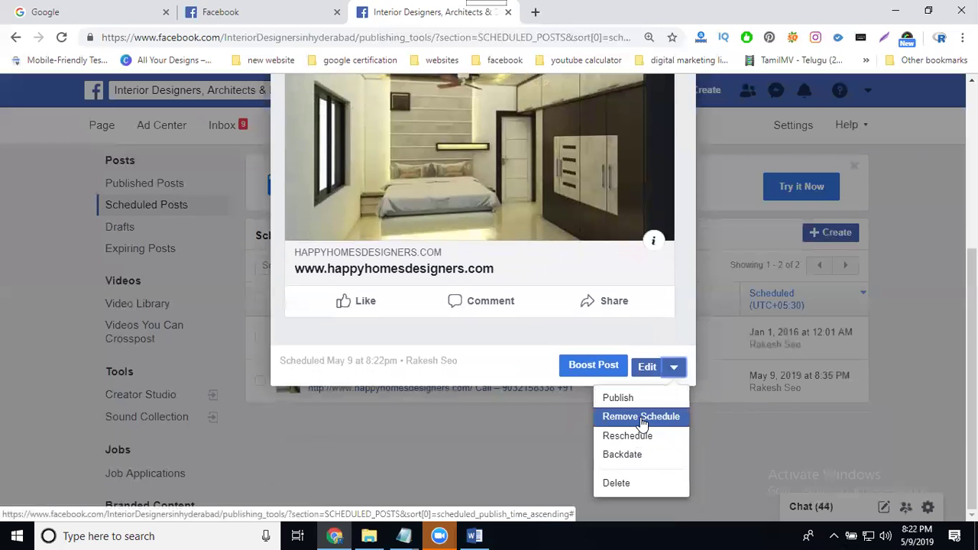
pyautogui.click(641, 399)
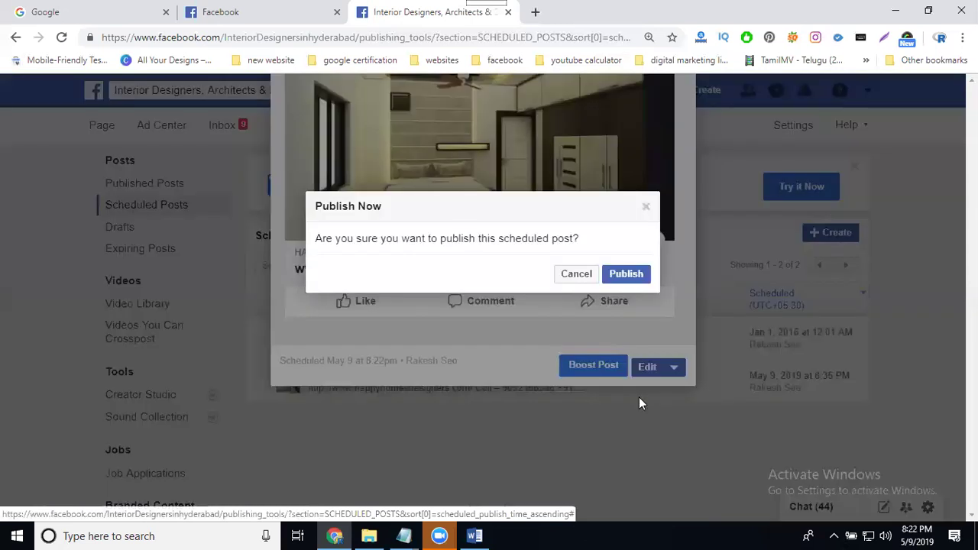
pyautogui.click(626, 275)
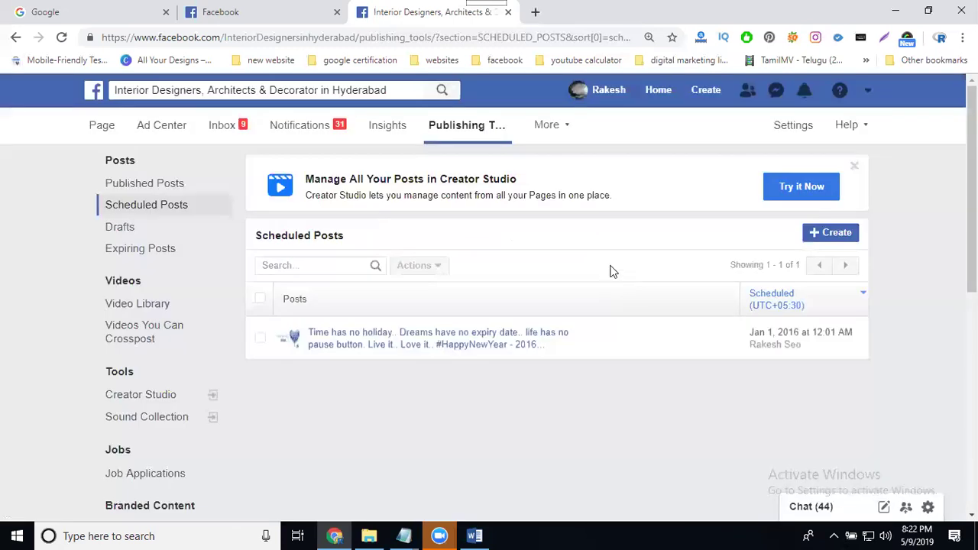
# Find the newly published interior design post on the business page and open it from its publication time.
pyautogui.click(102, 125)
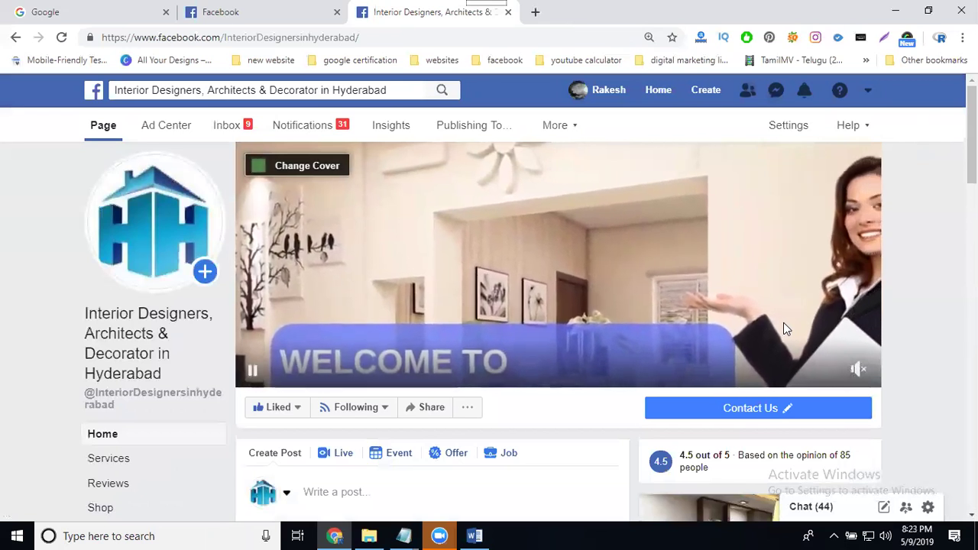
pyautogui.scroll(-3, 782, 323)
pyautogui.scroll(-6, 703, 301)
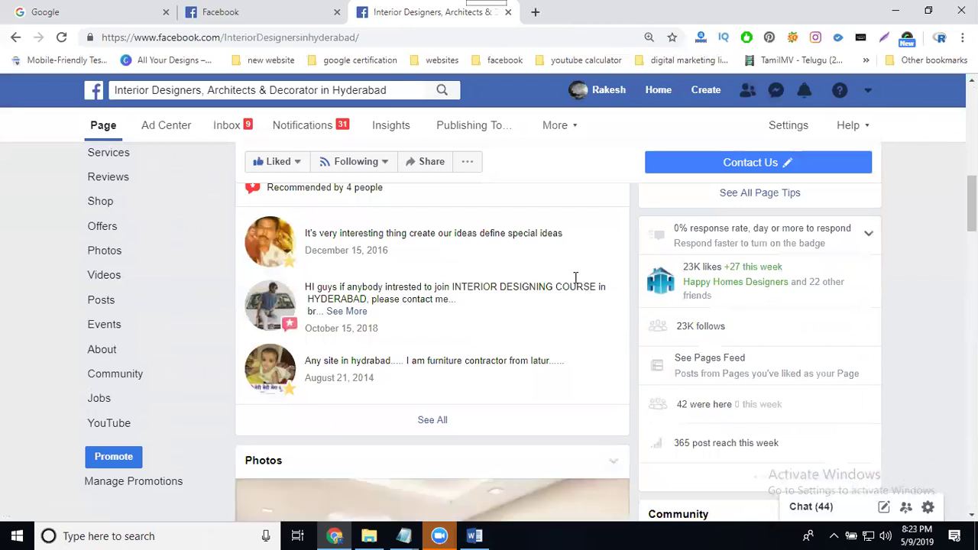
pyautogui.scroll(-10, 569, 276)
pyautogui.scroll(-8, 566, 281)
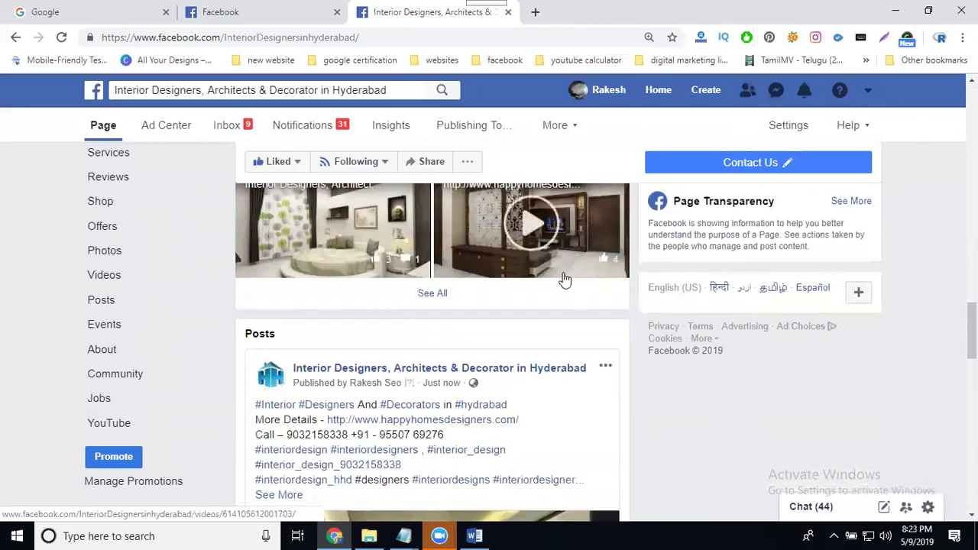
pyautogui.scroll(2, 378, 298)
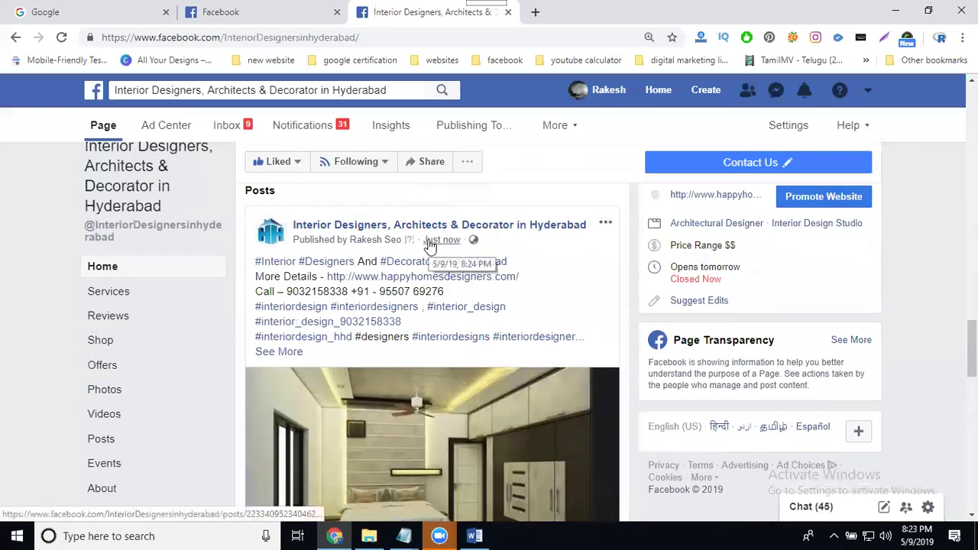
pyautogui.click(432, 245)
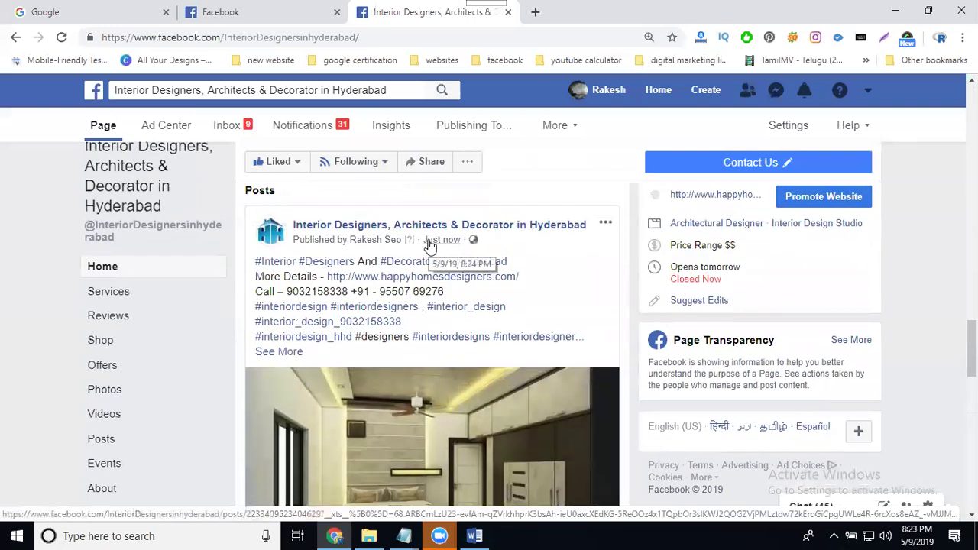